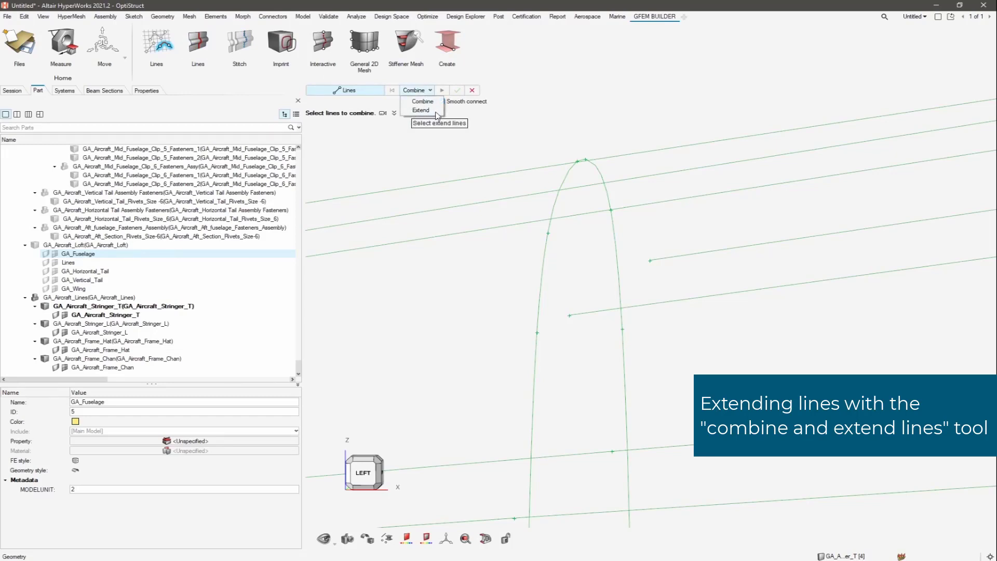
Extend the lower short stringer line to the far-left side curve of the arched frame, using Extend mode with a chosen line target
left_click(419, 110)
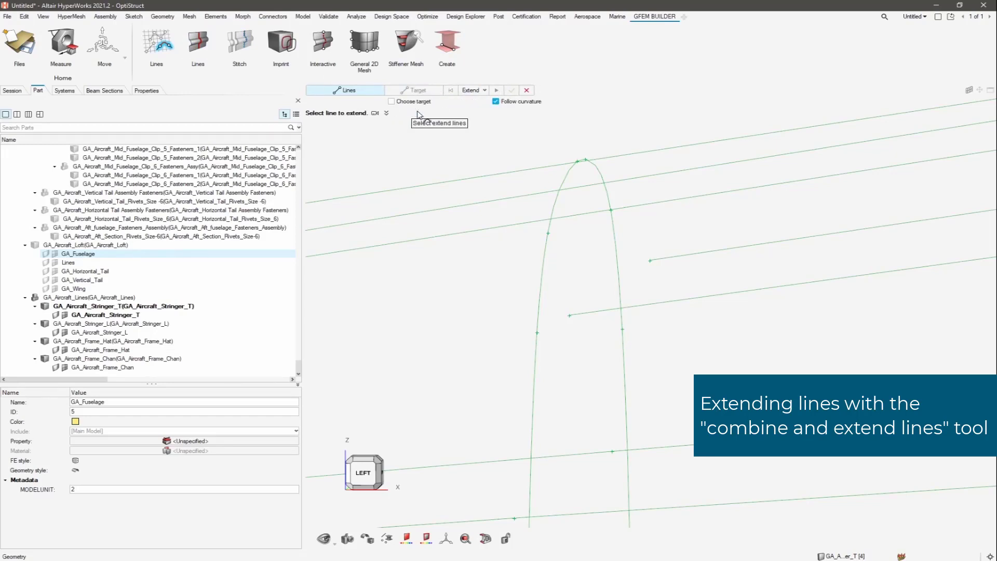
left_click(391, 102)
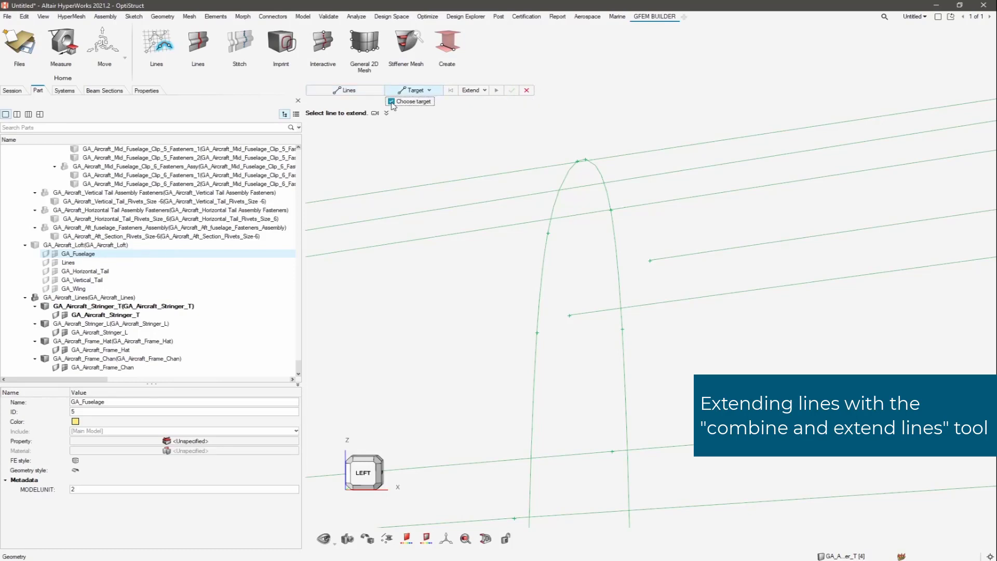
left_click(430, 91)
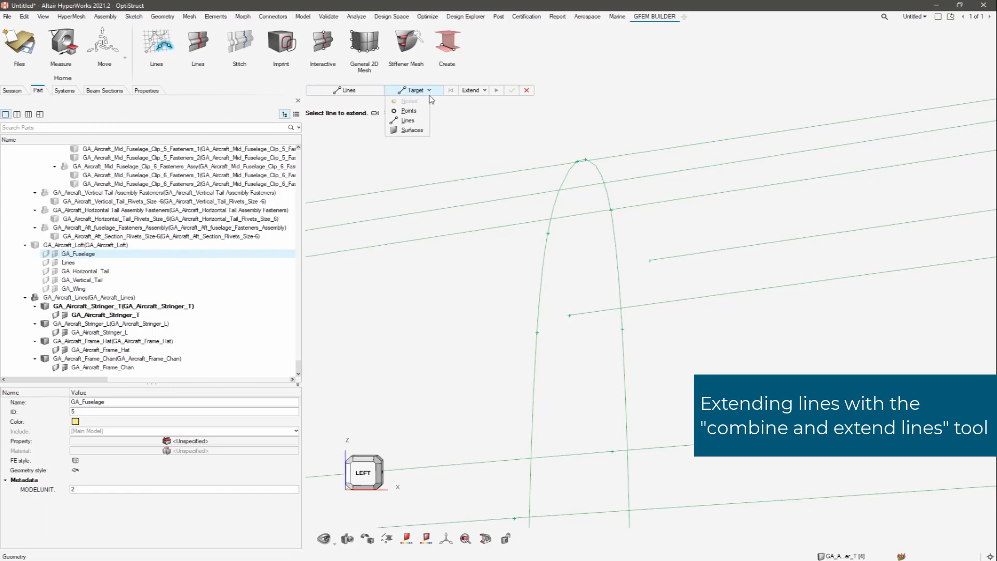
left_click(408, 121)
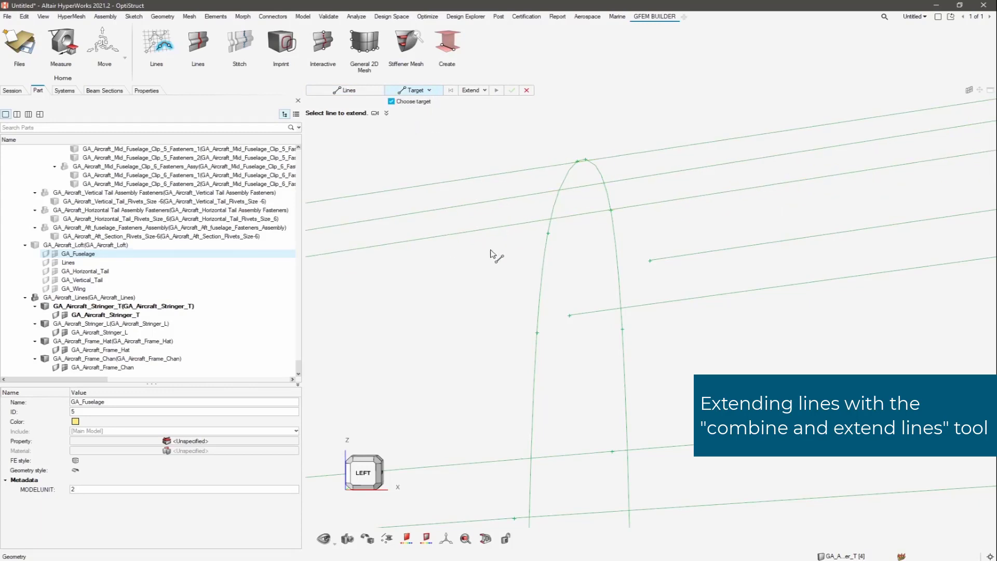
left_click(540, 304)
left_click(366, 92)
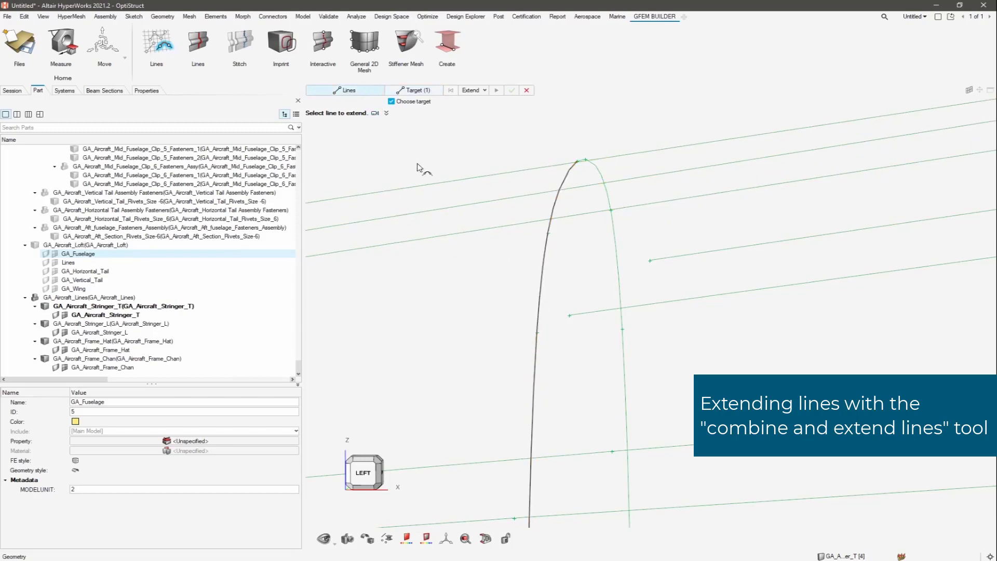
left_click(591, 316)
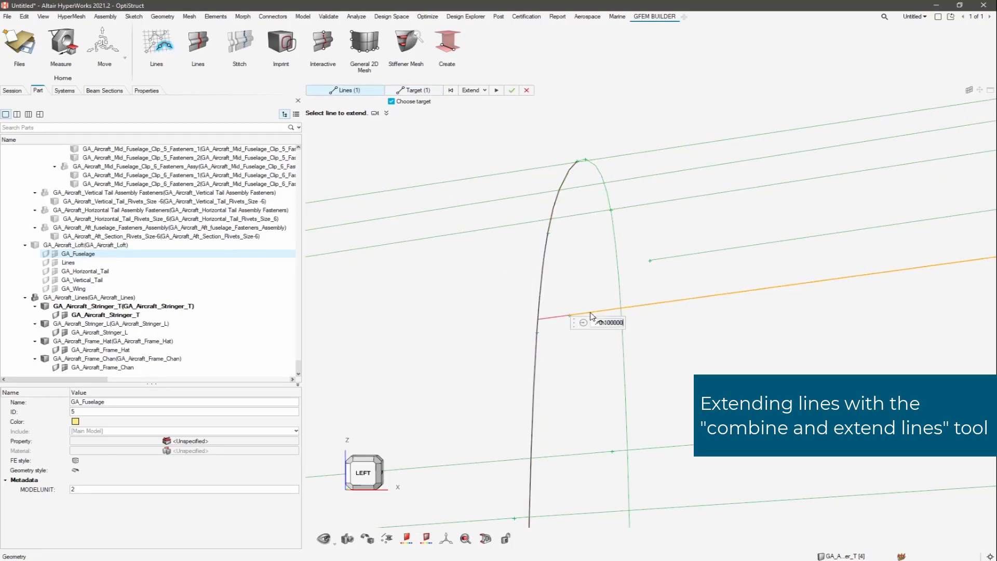
left_click(513, 92)
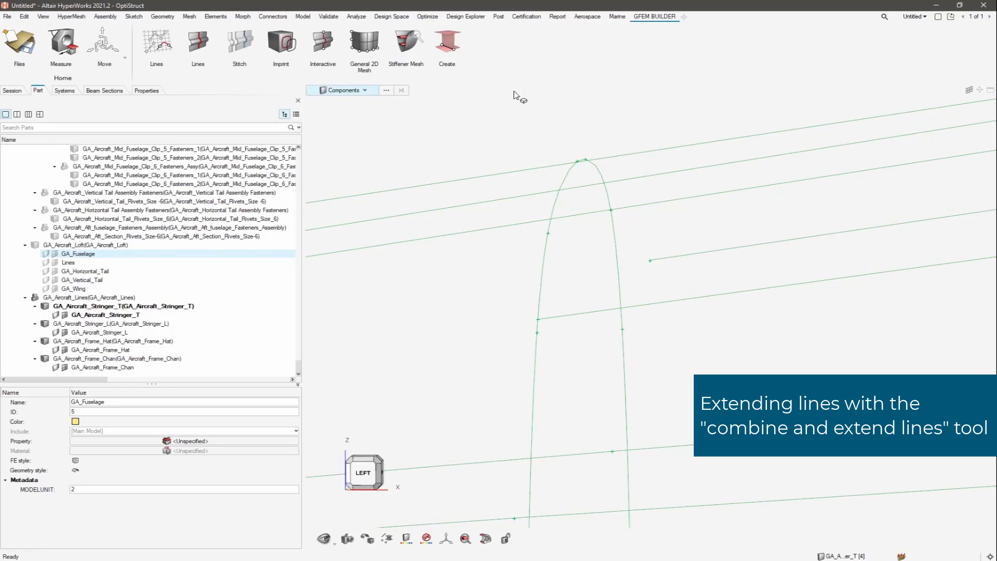
Extend the upper short stringer line to the right-hand side curve of the same arched frame
left_click(165, 50)
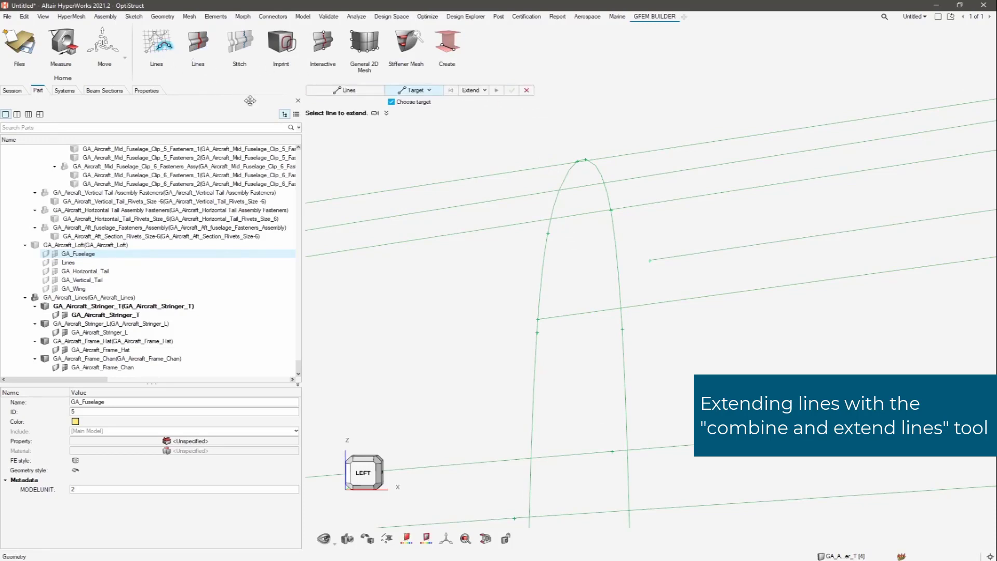
left_click(617, 244)
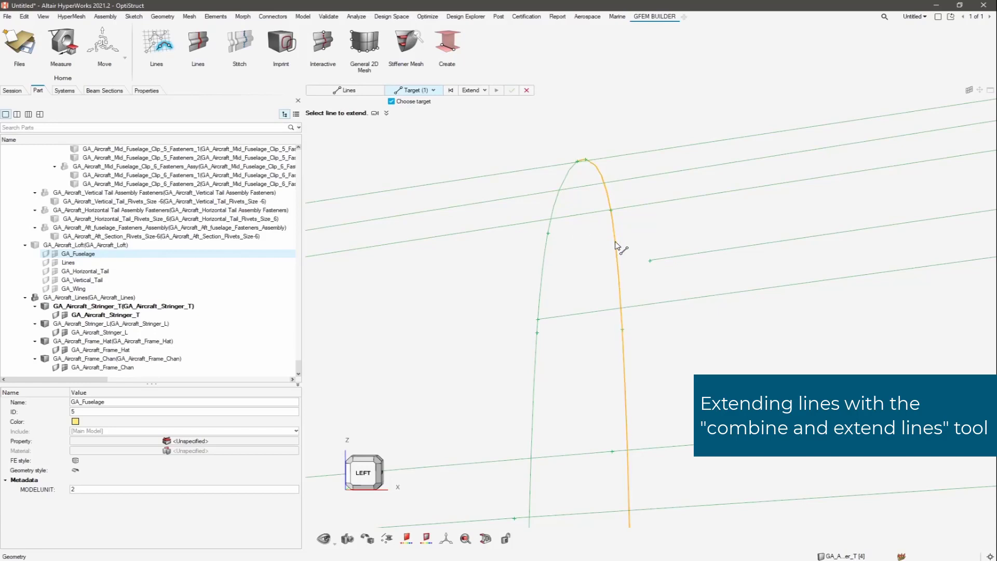
left_click(347, 92)
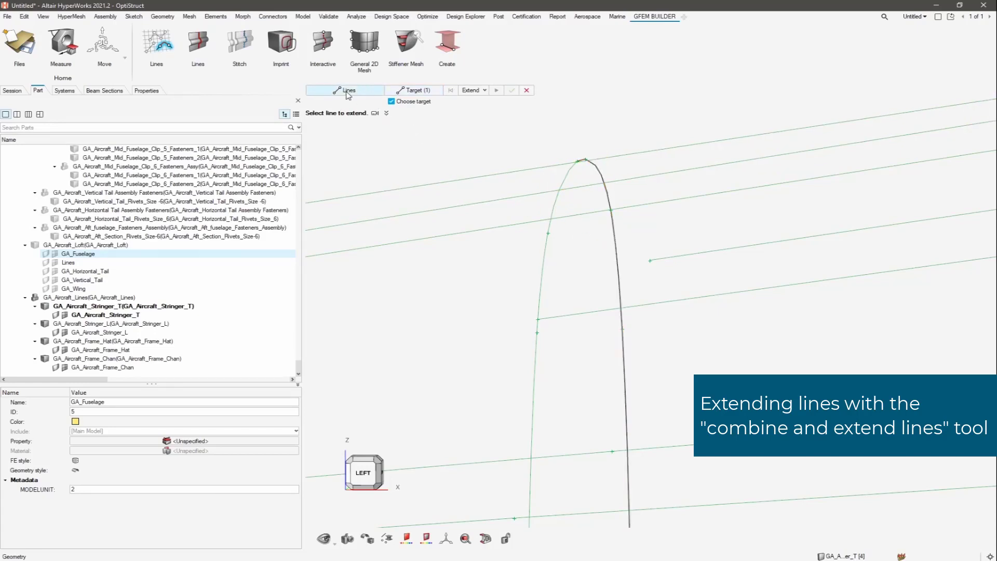
left_click(675, 261)
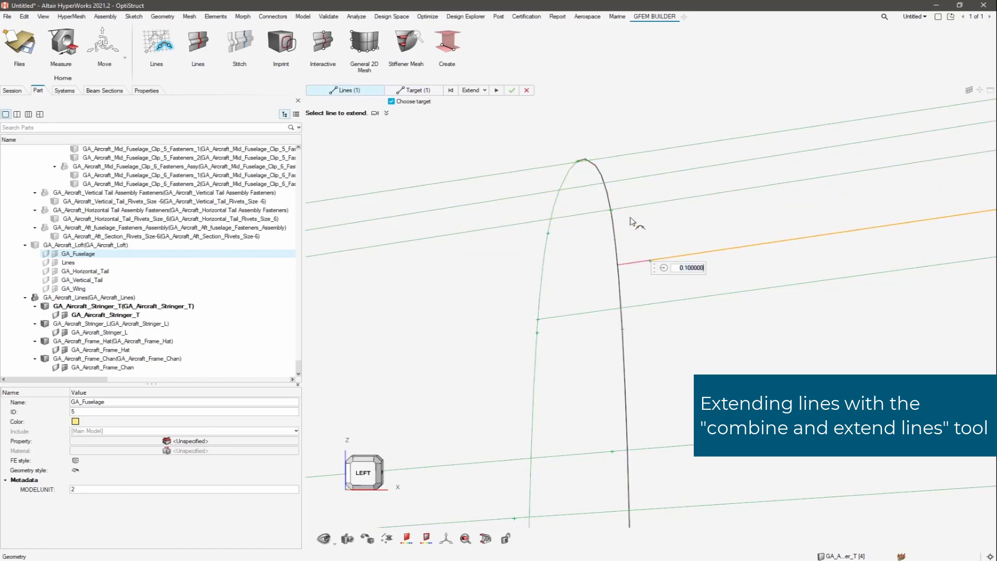
left_click(511, 91)
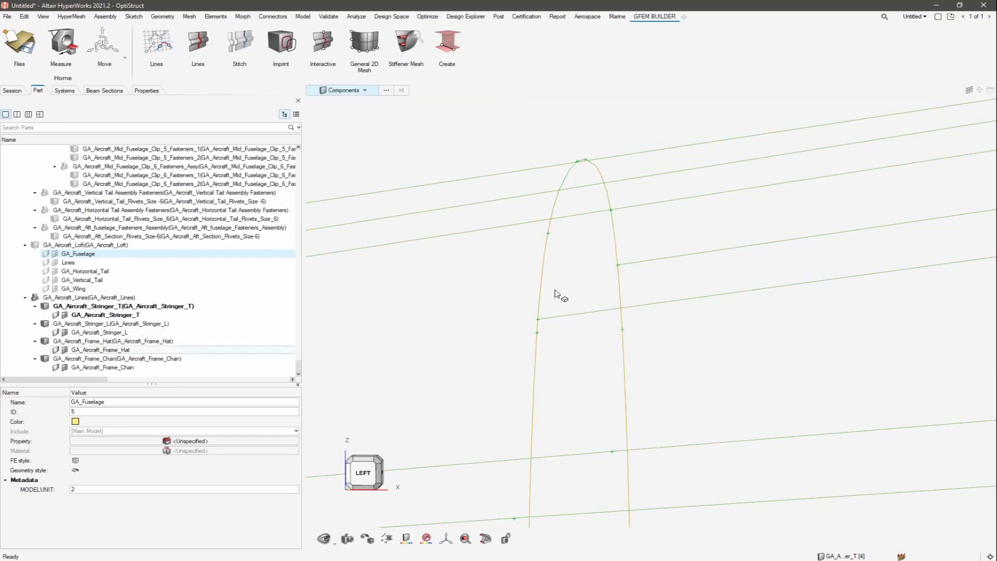
Split the two stringer lines that overshoot the frame near its lower end, using both frame side curves as cutting lines
scroll(590, 374, "down", 5)
scroll(590, 398, "down", 1)
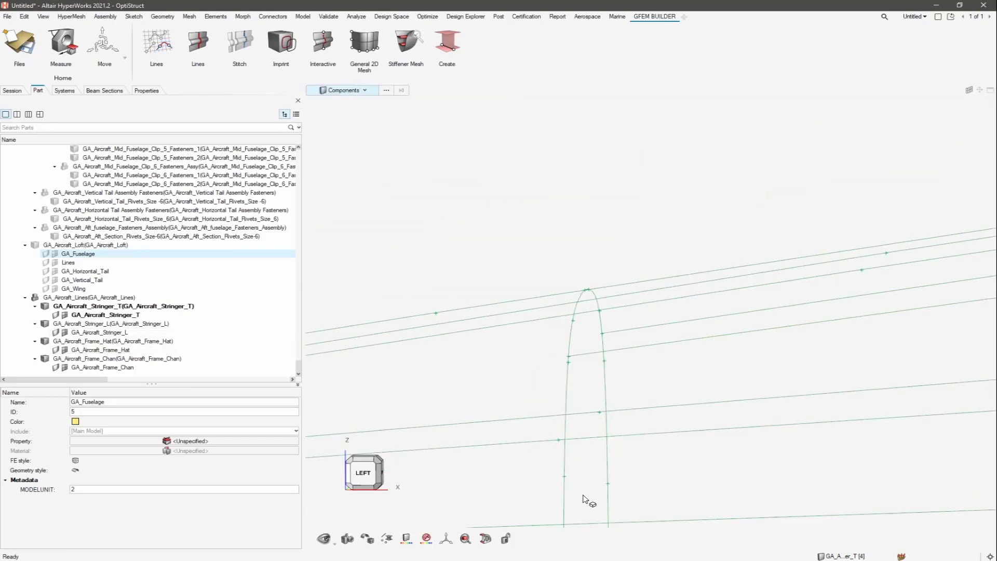
middle_click_drag(585, 498, 580, 47)
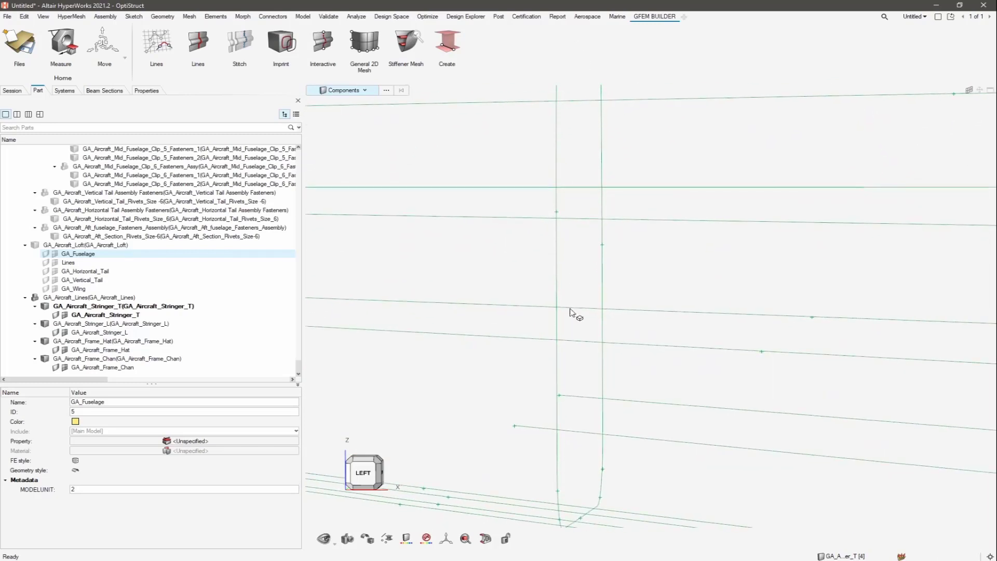
middle_click_drag(578, 463, 580, 305)
scroll(575, 260, "up", 4)
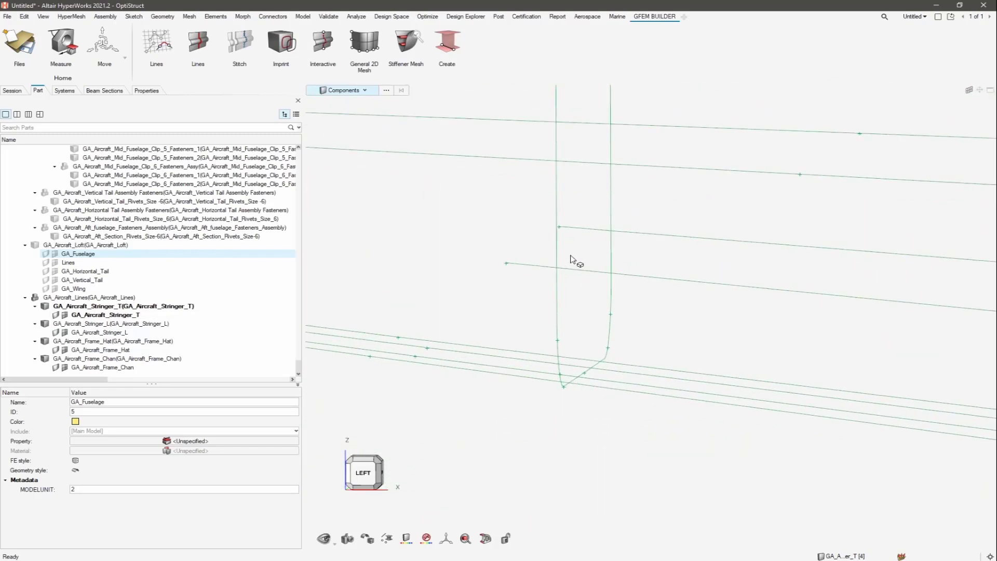
middle_click_drag(575, 260, 571, 259)
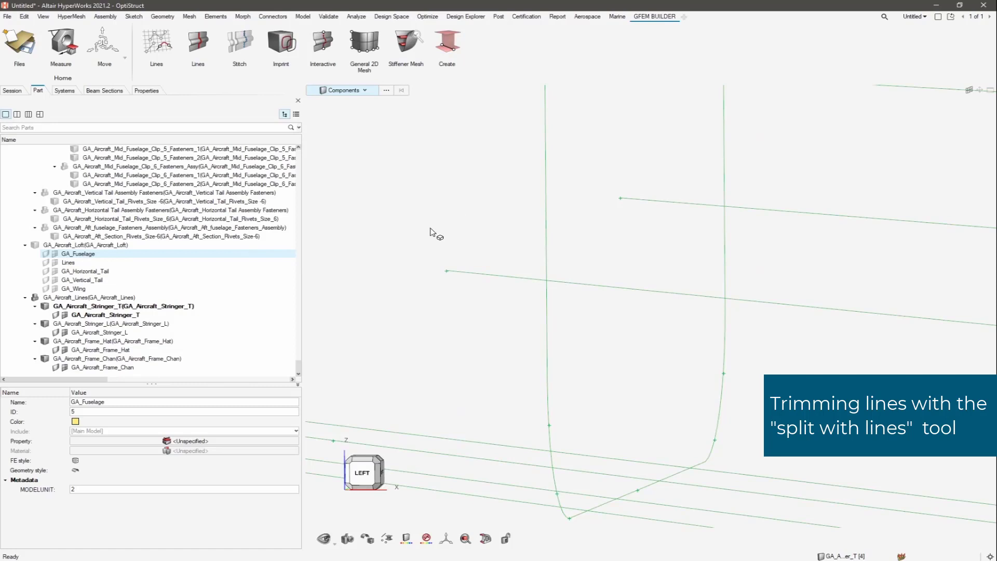
left_click(197, 44)
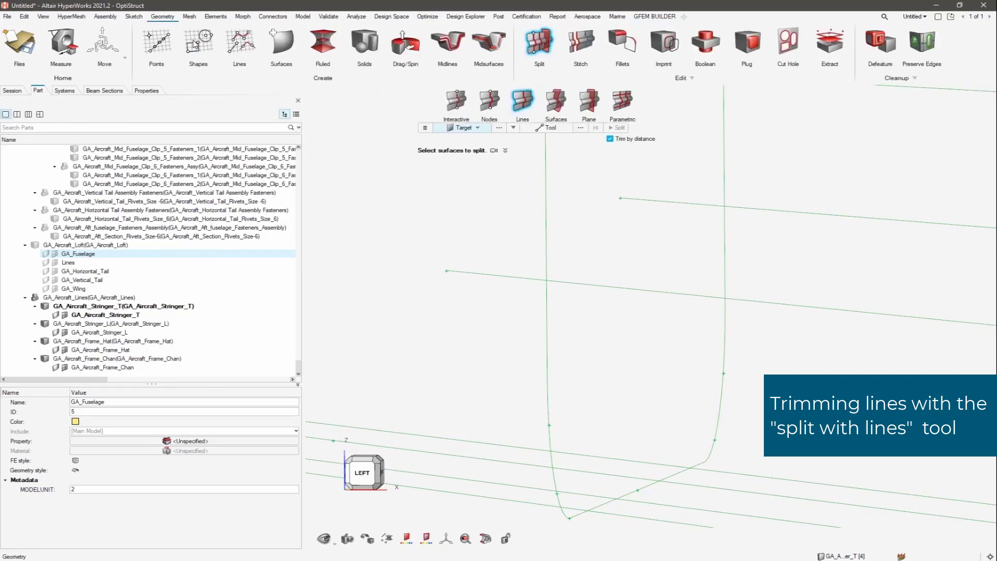
left_click(477, 128)
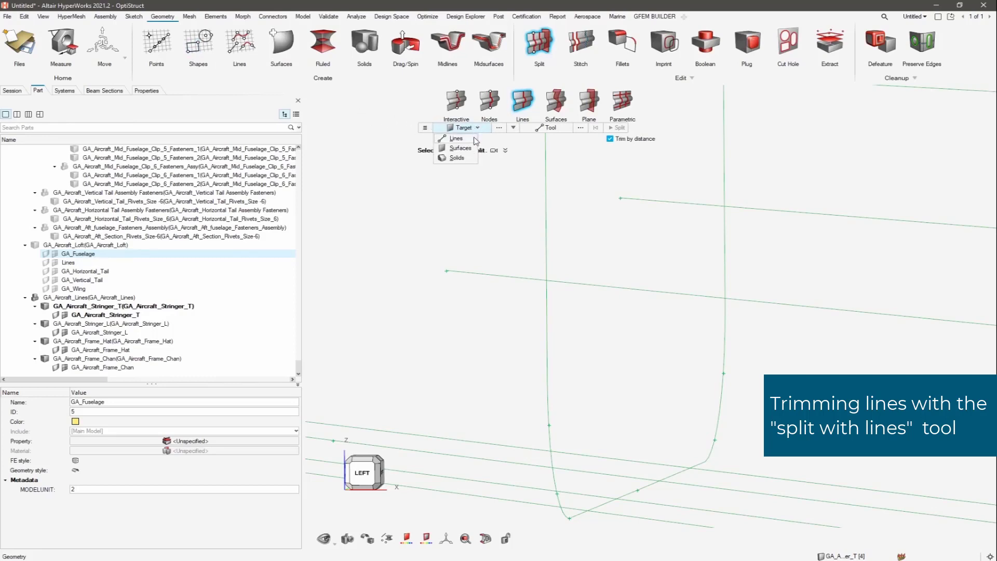
left_click(473, 139)
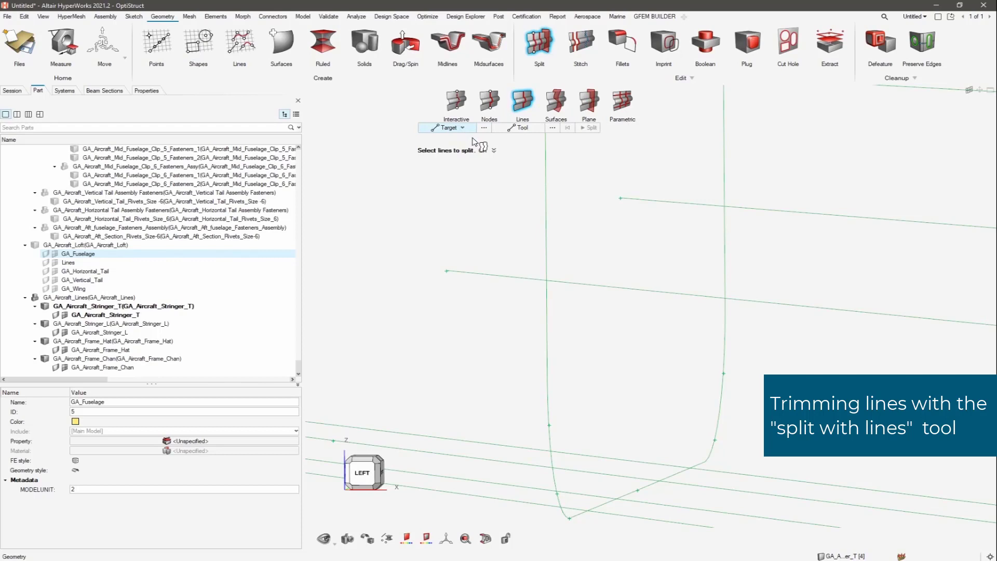
left_click(490, 276)
left_click(489, 277)
left_click(681, 206)
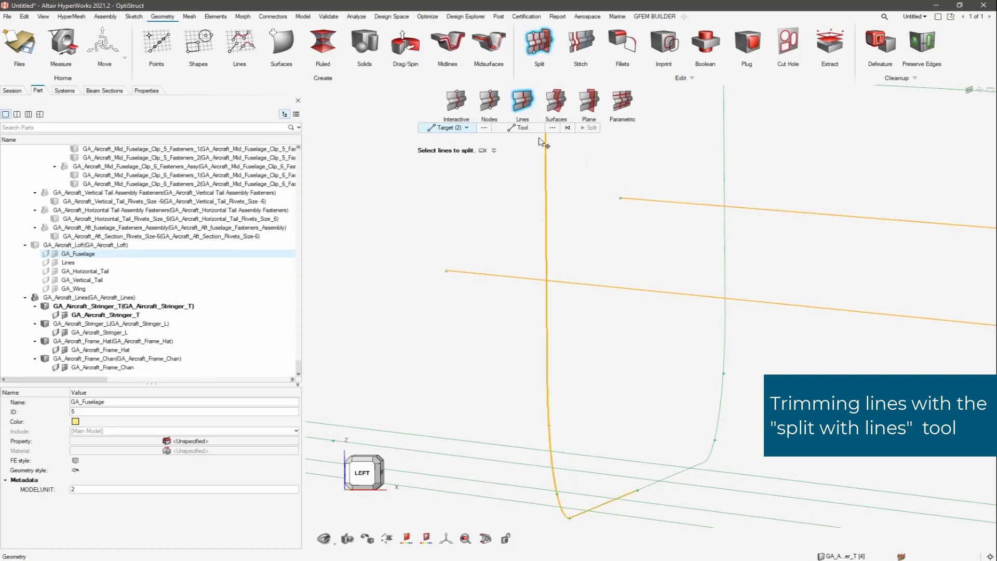
left_click(523, 128)
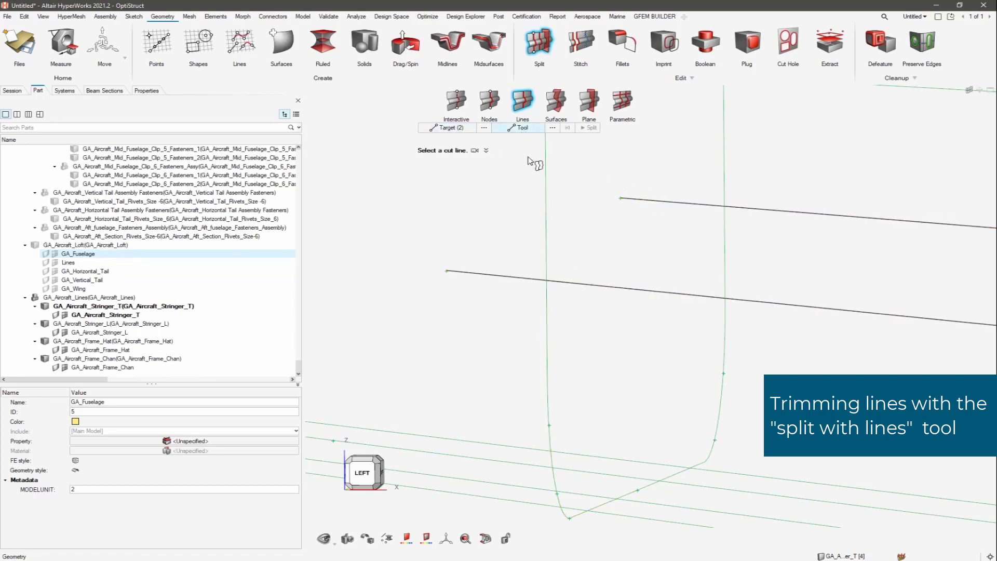
left_click(543, 229)
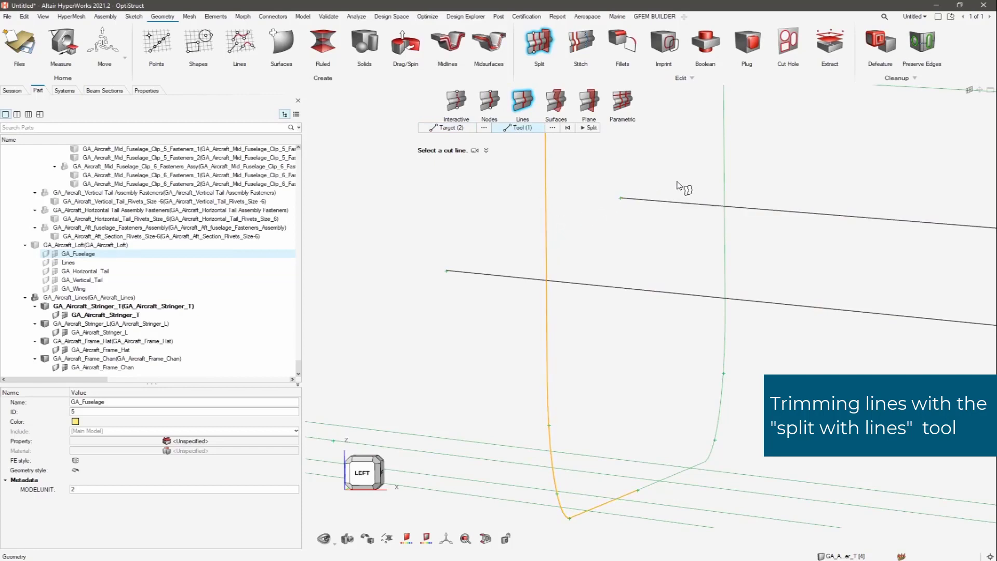
left_click(725, 177)
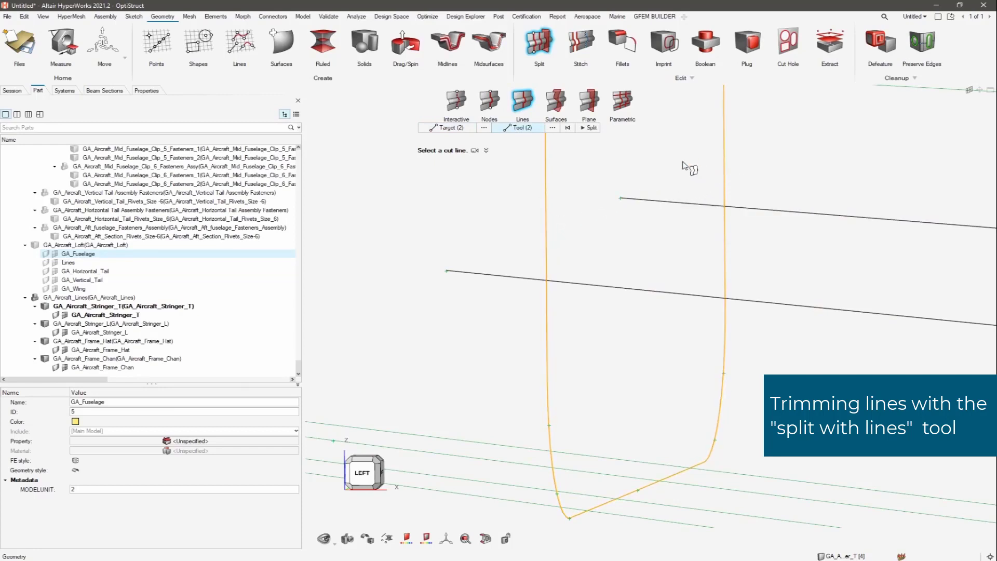
left_click(593, 128)
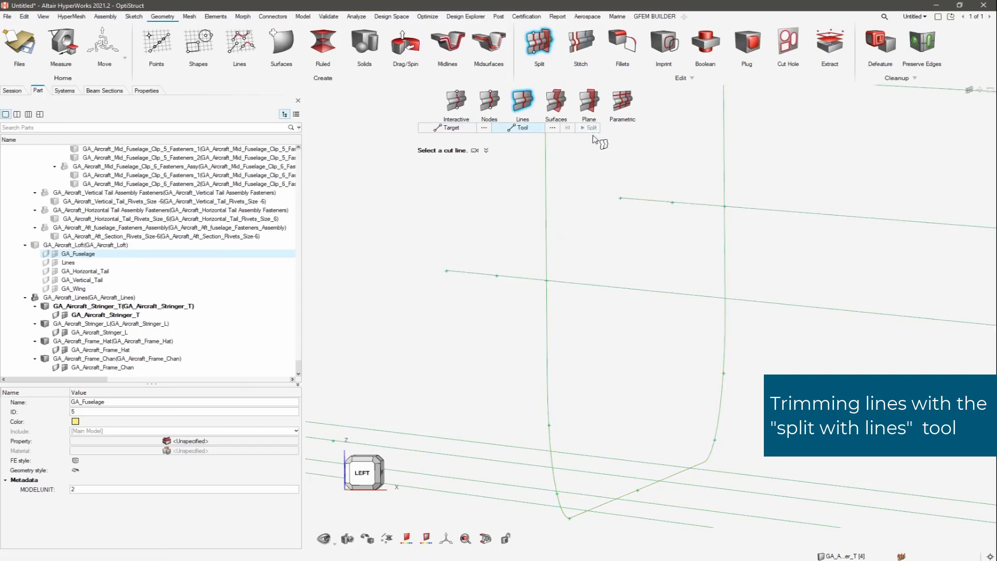
key("Escape")
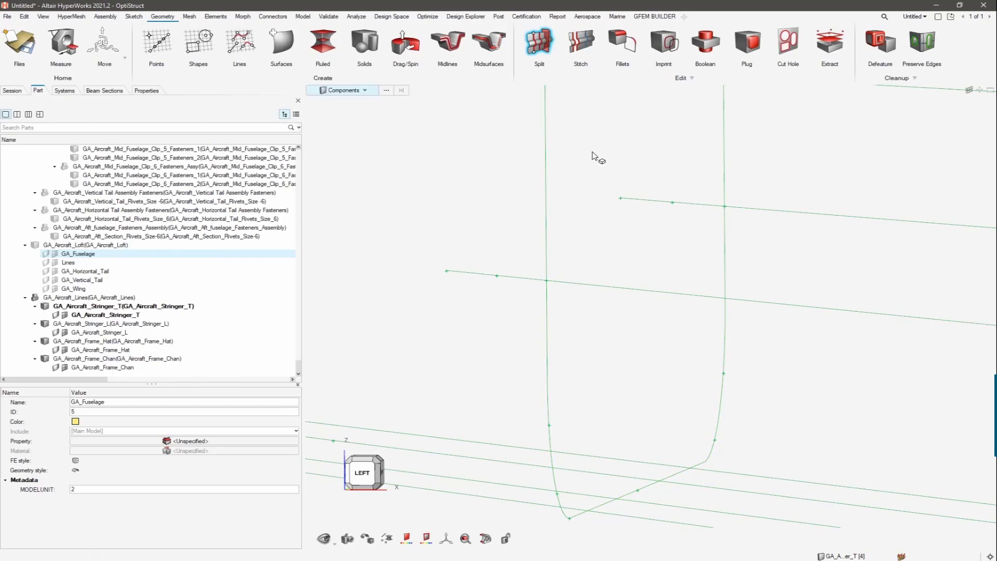
Delete the two separated stringer portions that stick out past the frame curves
left_click(358, 91)
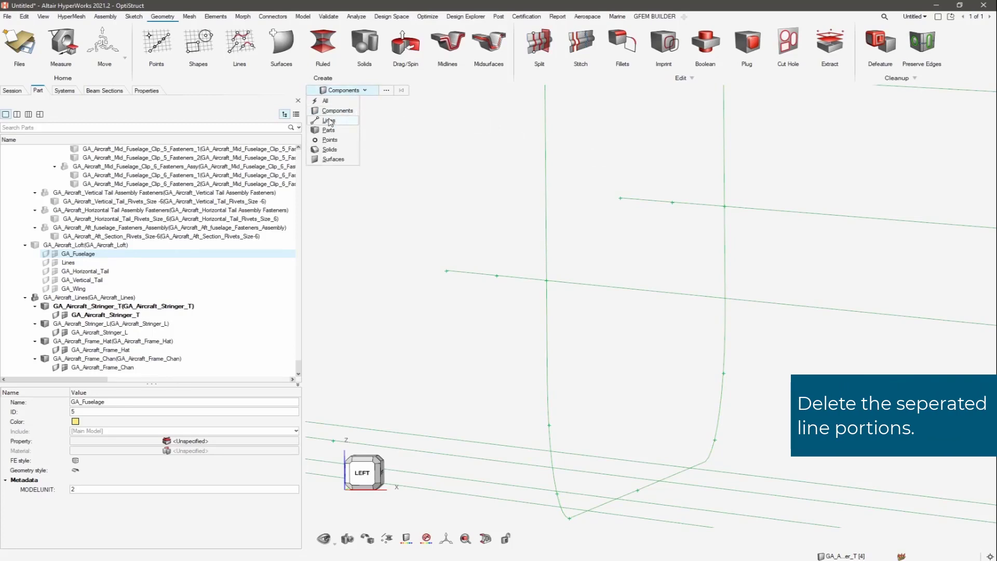
left_click(349, 121)
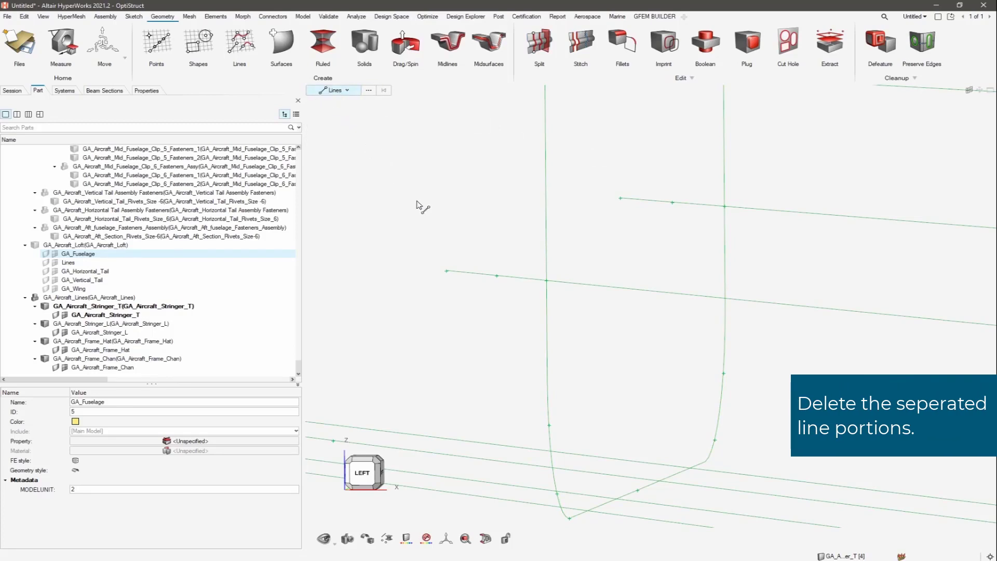
left_click(482, 275)
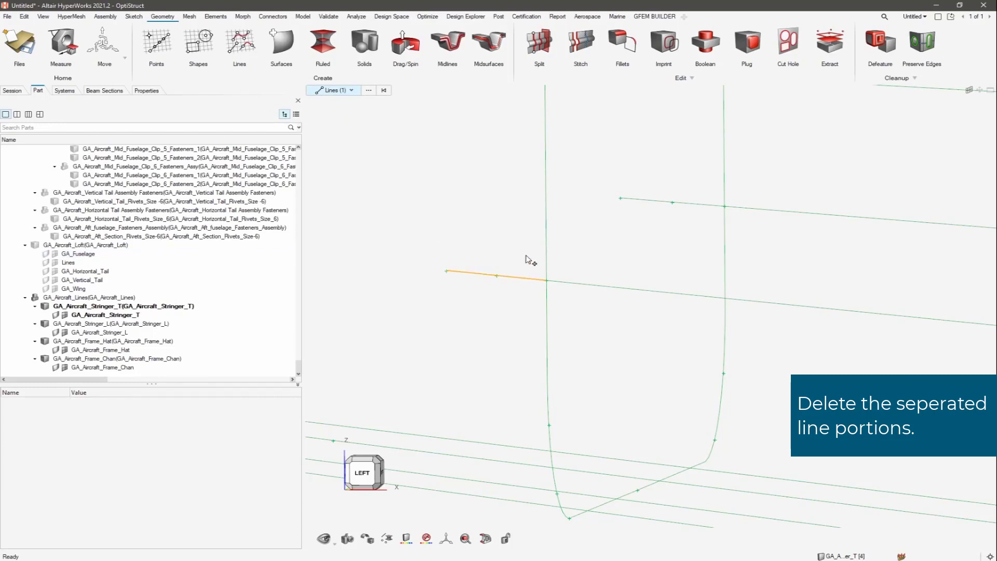
left_click(652, 203)
right_click(653, 202)
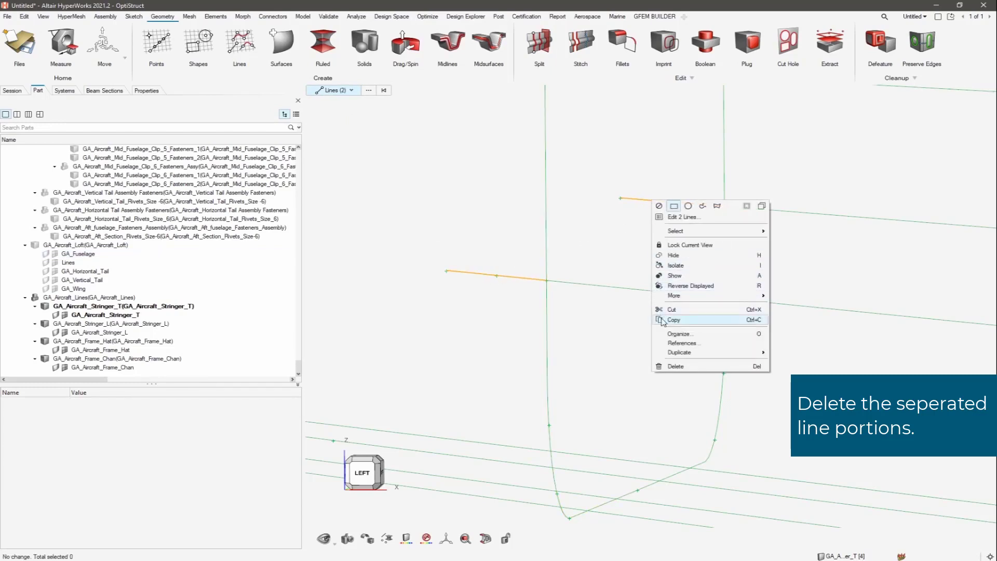
left_click(697, 367)
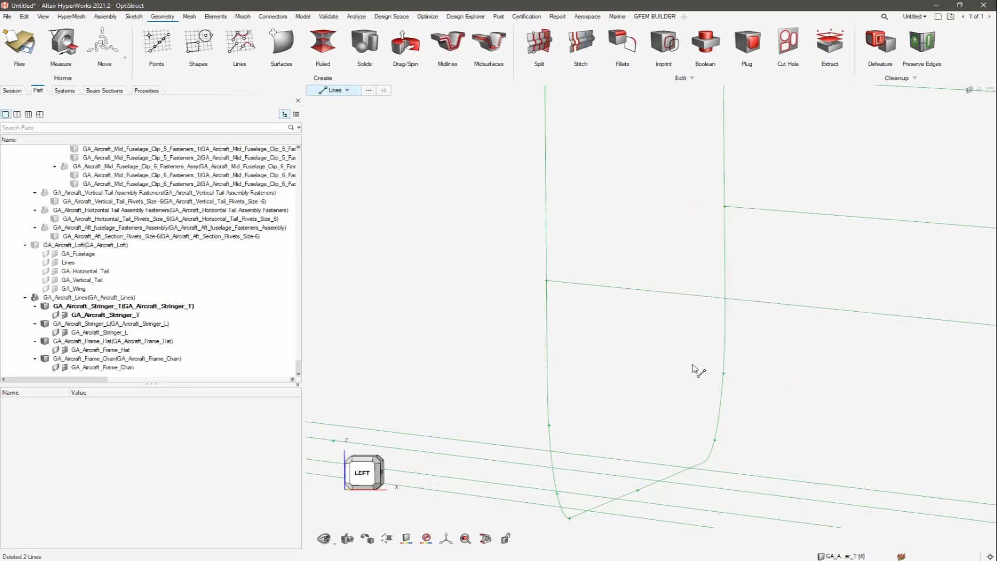
Review the trimmed stringer and frame lines from the side, and isolate the GA_Fuselage component
left_click(365, 472)
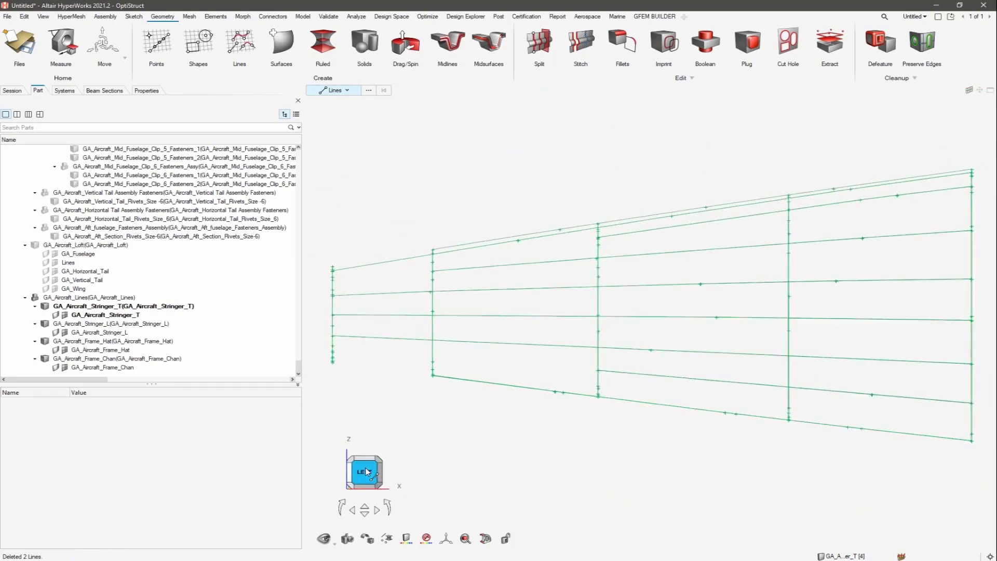
scroll(597, 307, "up", 4)
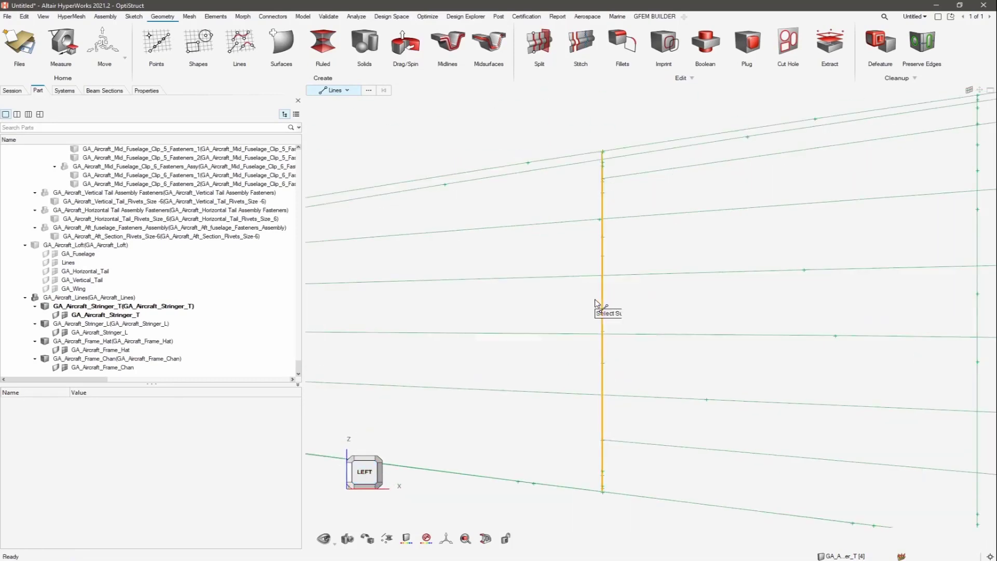
scroll(597, 306, "up", 1)
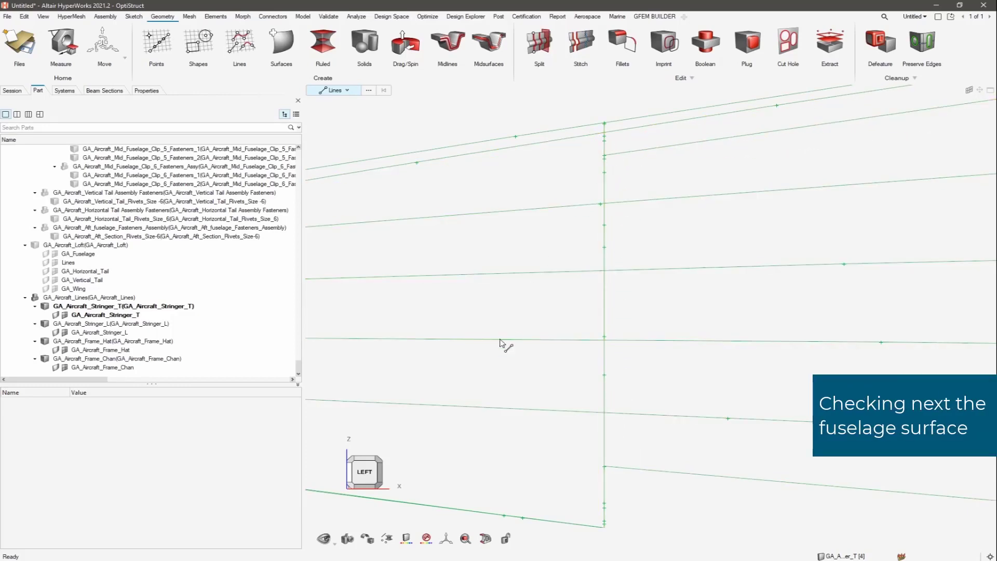
left_click(380, 457)
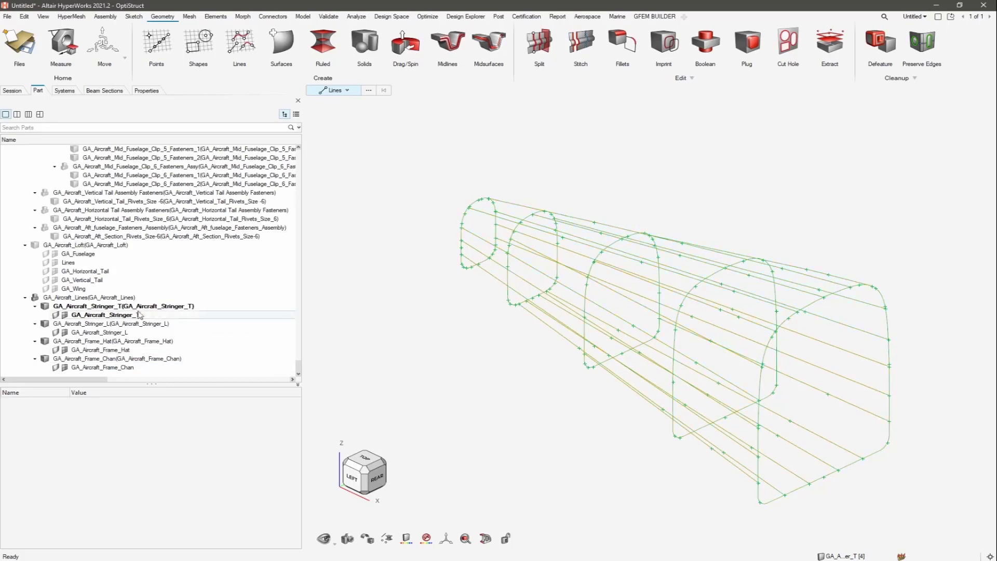
left_click(81, 254)
right_click(81, 255)
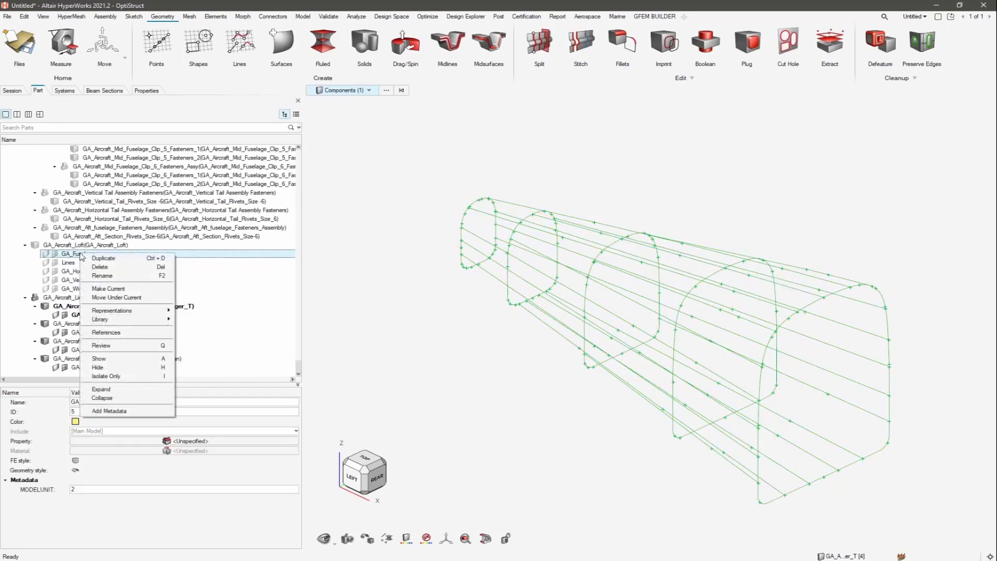
left_click(94, 376)
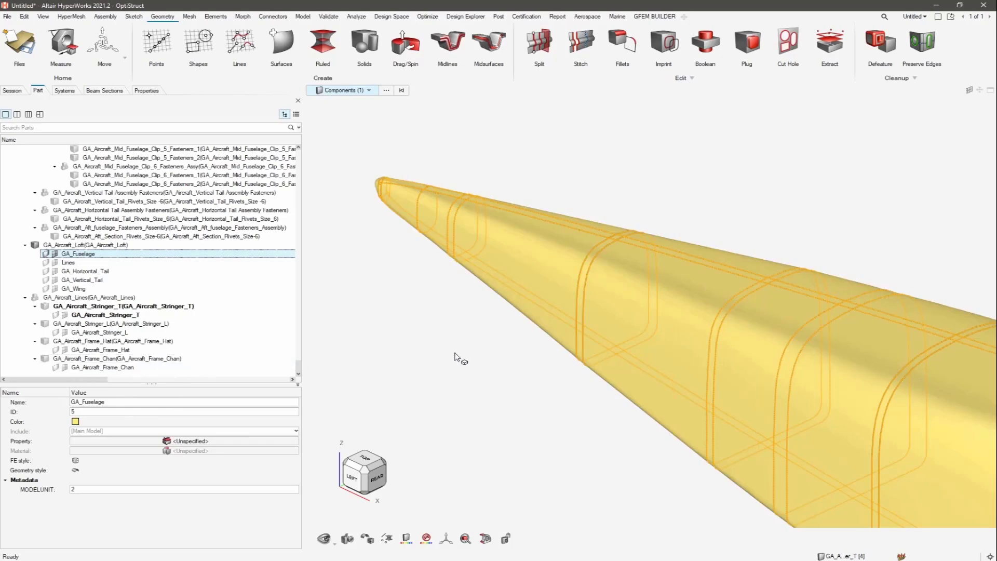
left_click(475, 355)
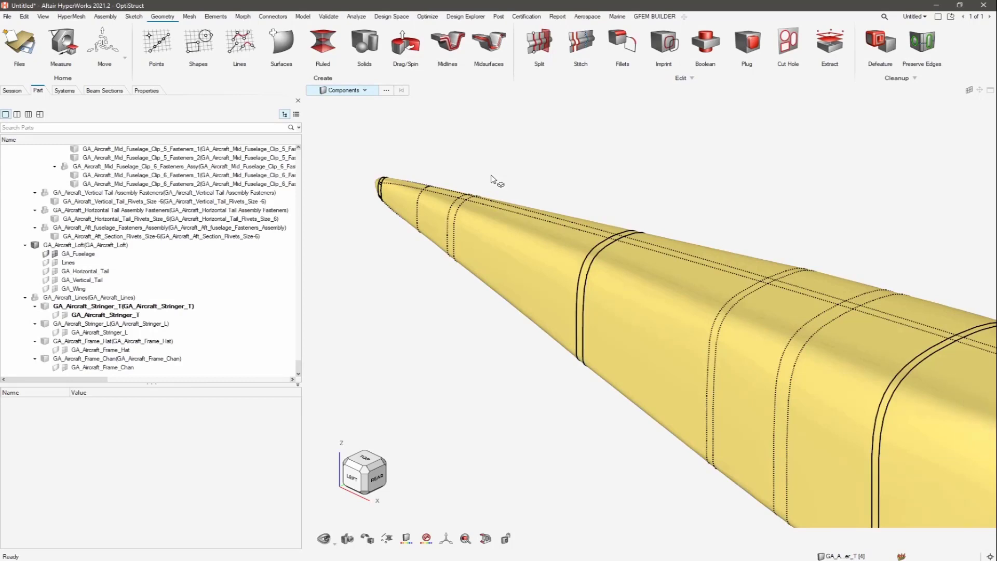
Suppress the two closely spaced shared ring edges midway along the tapered tail section of the fuselage surface
left_click(653, 17)
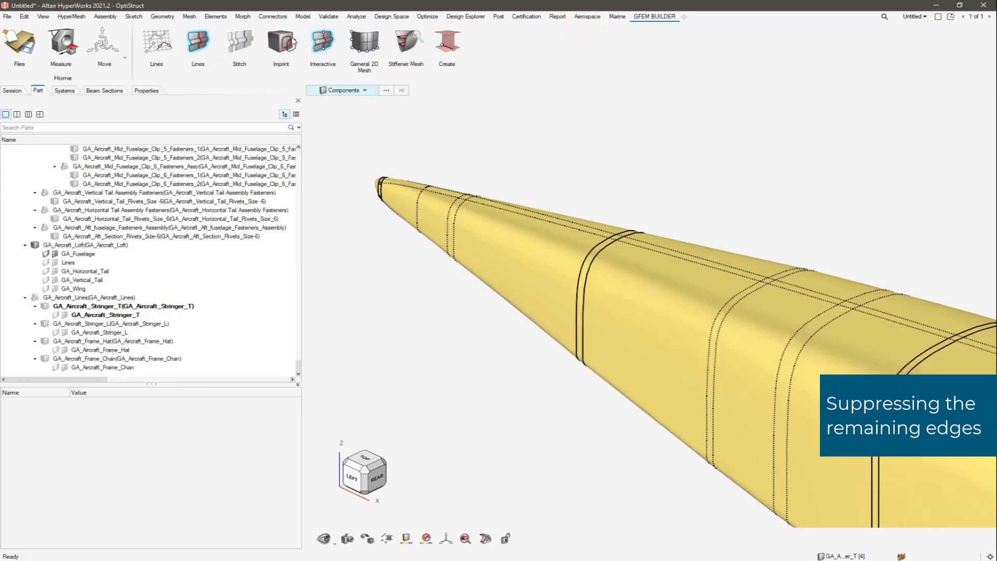
left_click(248, 45)
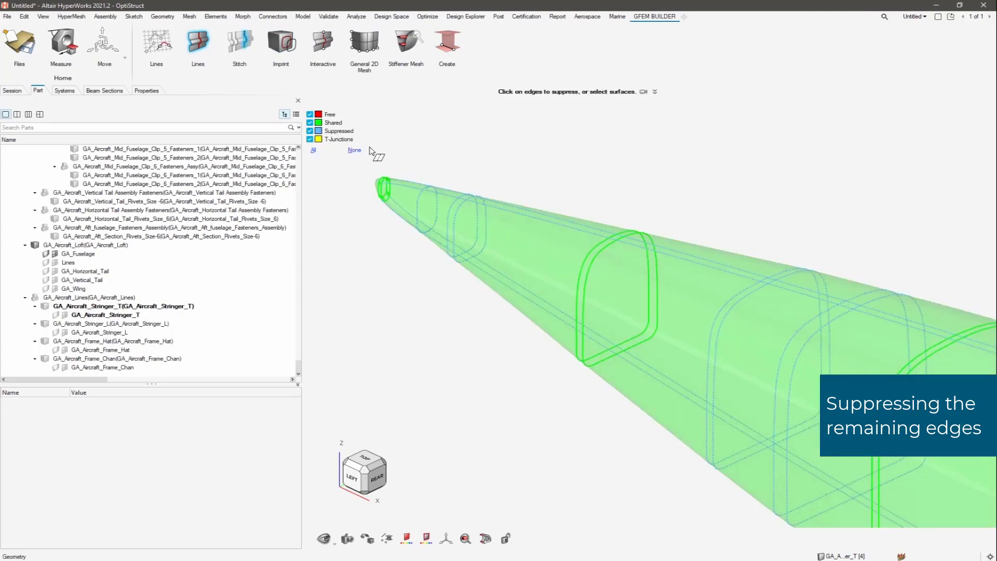
left_click(592, 250)
left_click(598, 250)
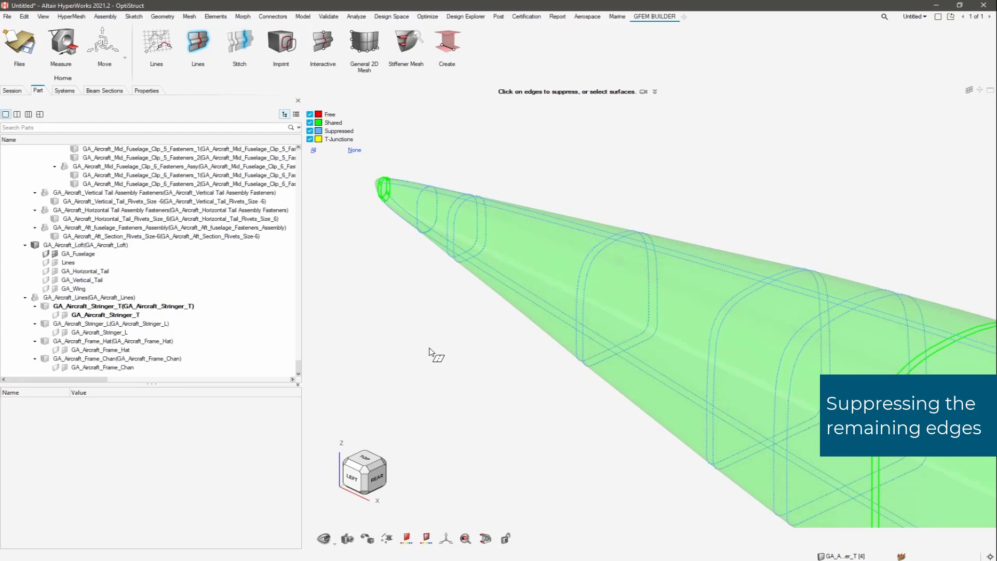
key("Escape")
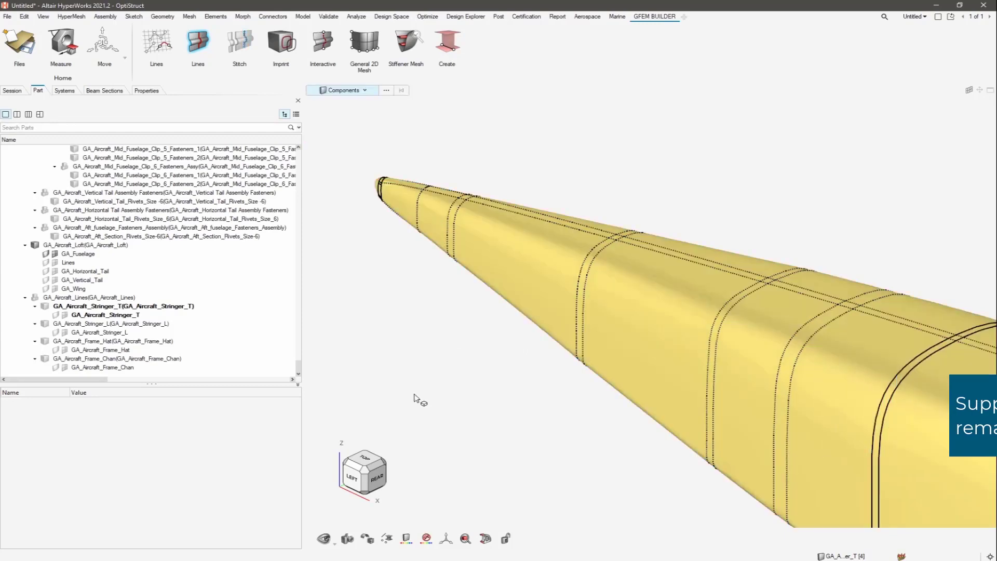
Start an Imprint with lines as the source, display only GA_Aircraft_Lines, and select all stringer and frame lines
left_click(366, 471)
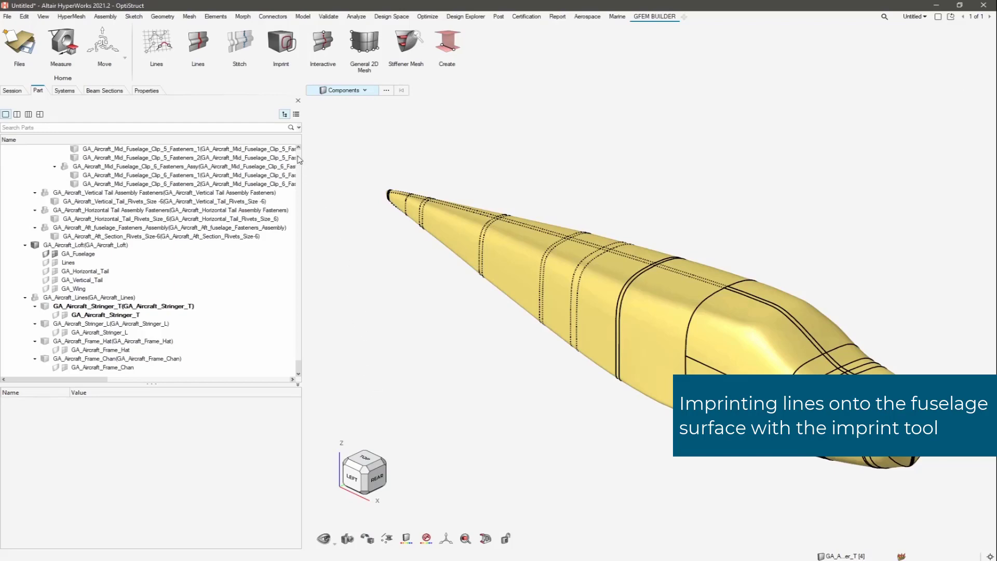
left_click(285, 40)
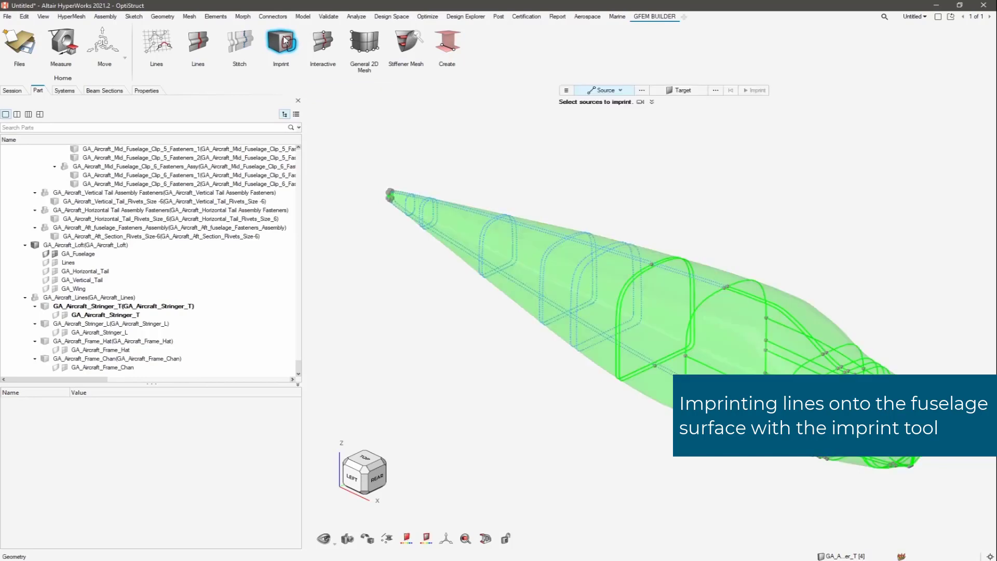
left_click(622, 91)
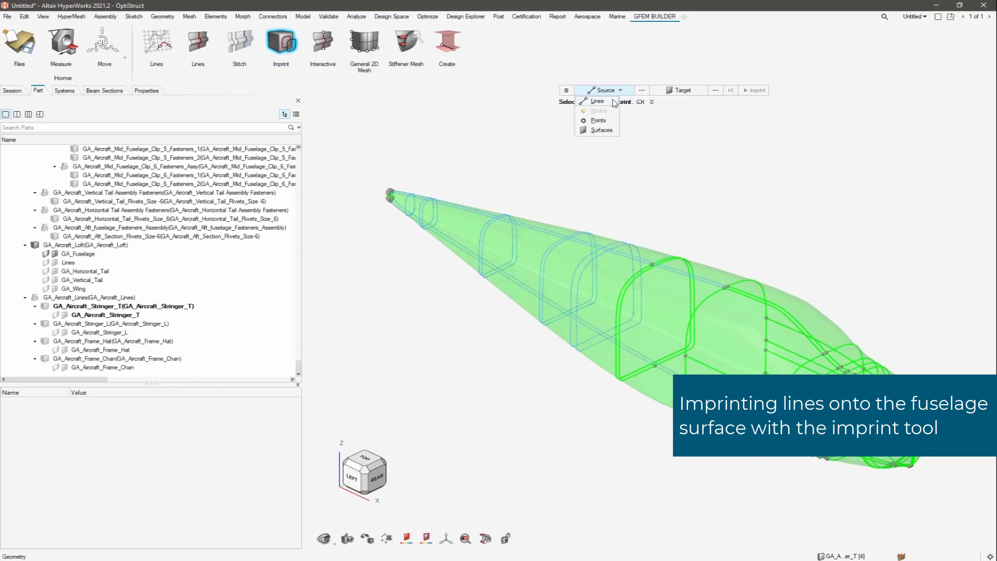
left_click(596, 102)
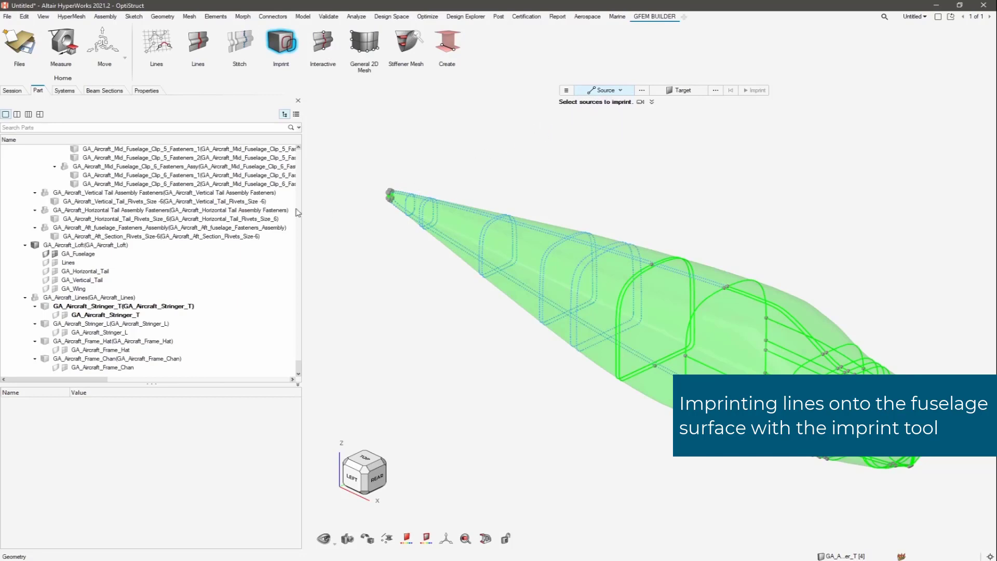
left_click(35, 246)
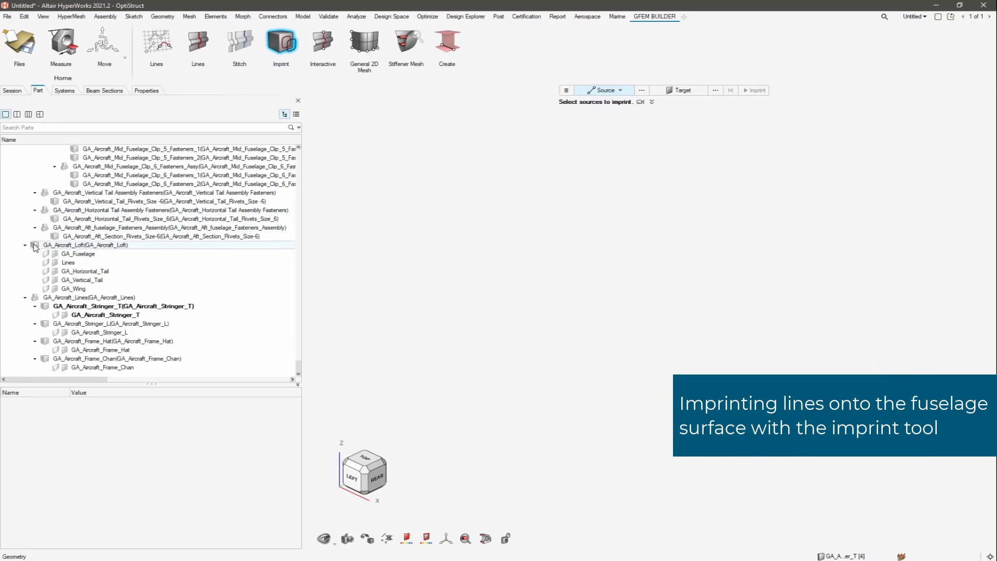
left_click(34, 298)
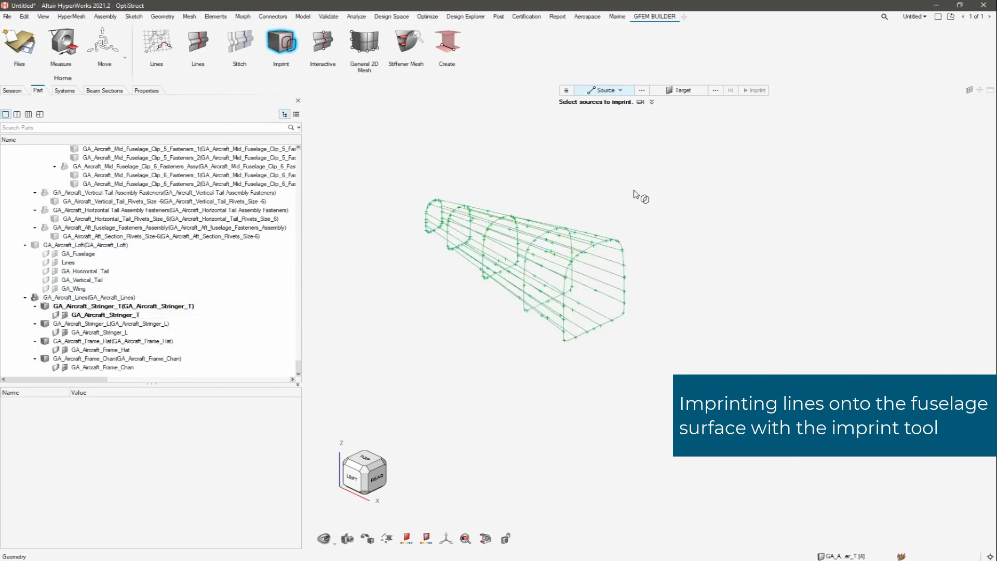
left_click_drag(671, 158, 379, 364)
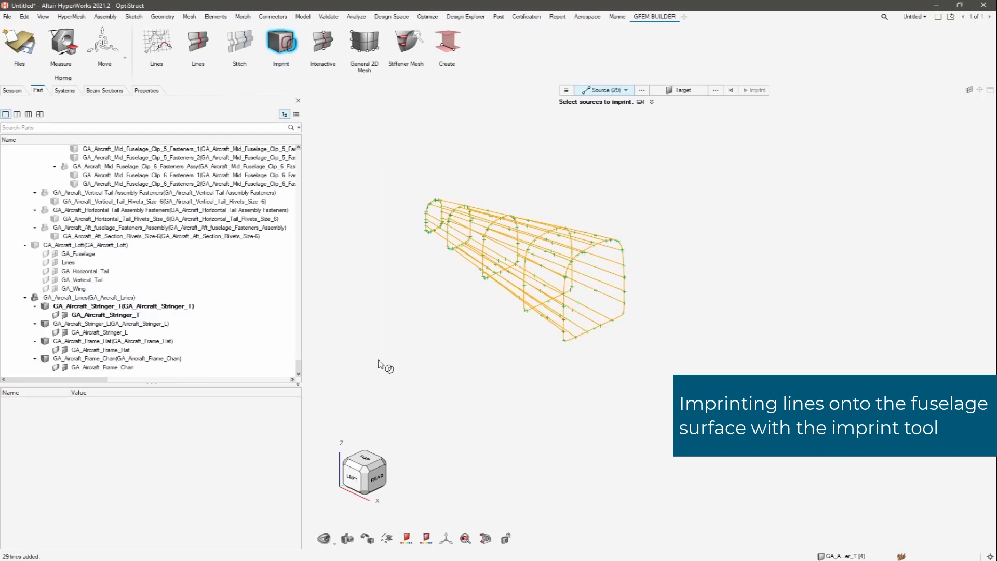
Show GA_Fuselage instead of the lines, choose the tapered aft fuselage surface as target, and imprint the source lines onto it
left_click(684, 91)
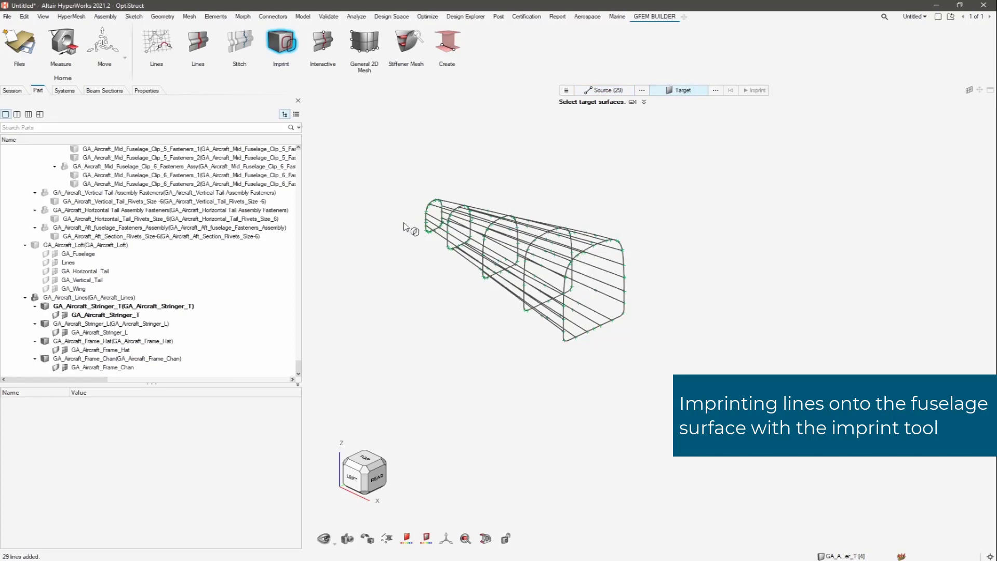
left_click(45, 255)
left_click(36, 299)
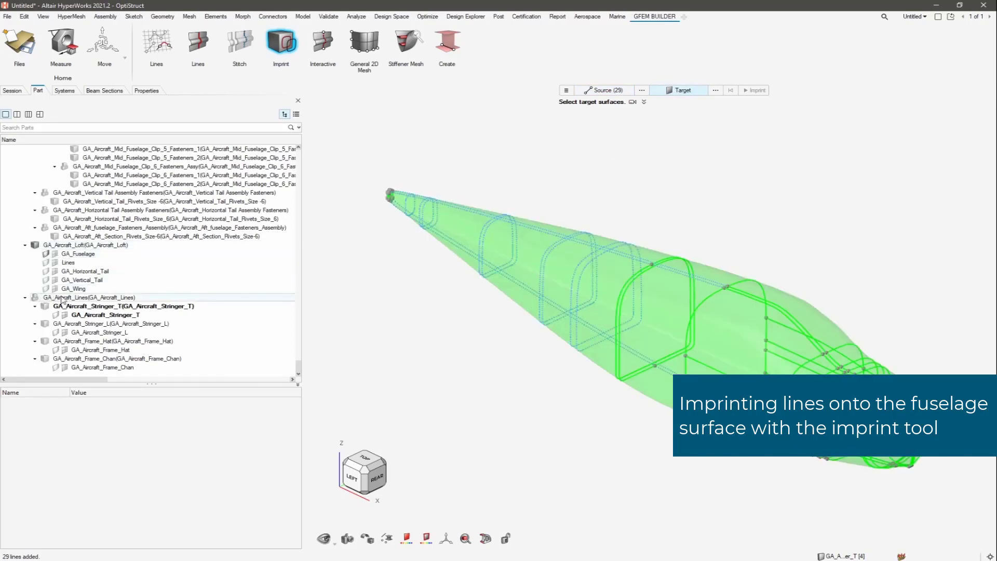
left_click(525, 260)
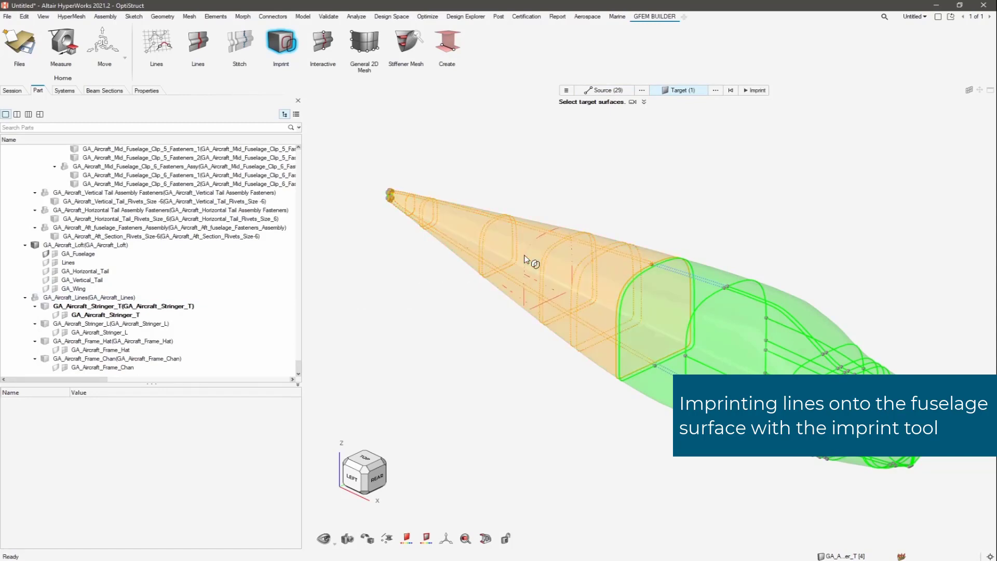
right_click_drag(552, 258, 635, 283)
mouse_move(598, 263)
middle_mouse_down()
mouse_move(494, 252)
mouse_move(615, 205)
mouse_move(597, 254)
middle_mouse_up()
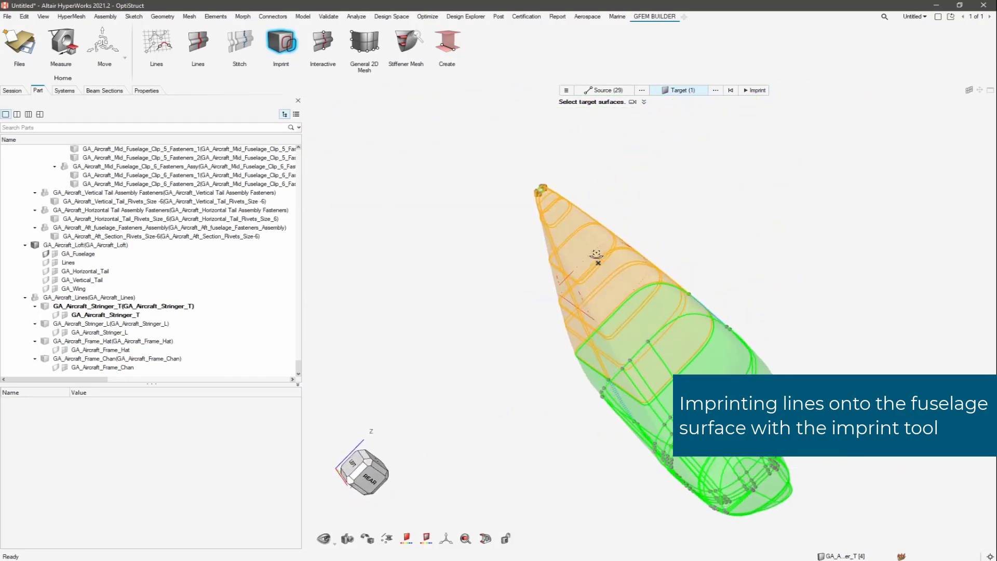
left_click(370, 466)
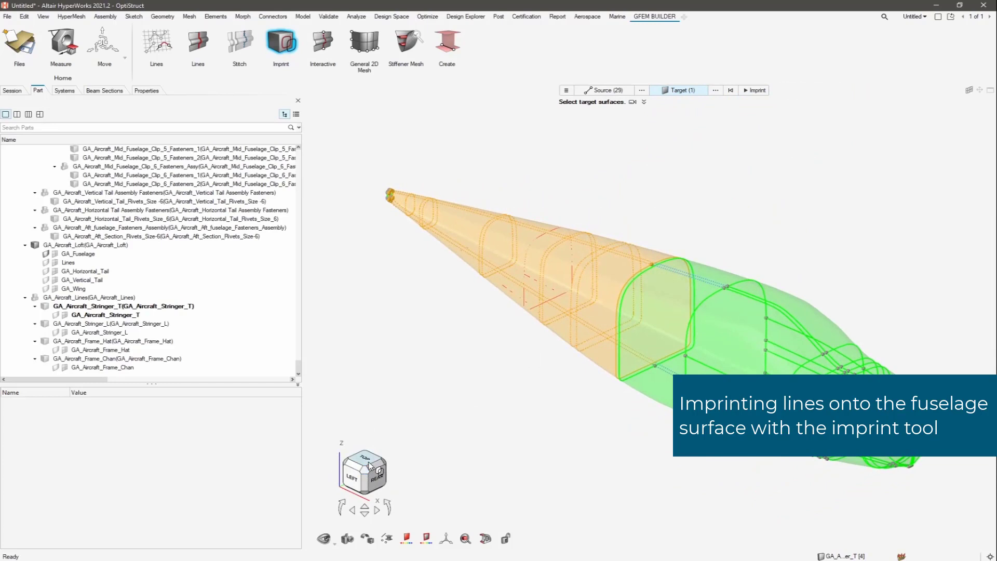
left_click(755, 91)
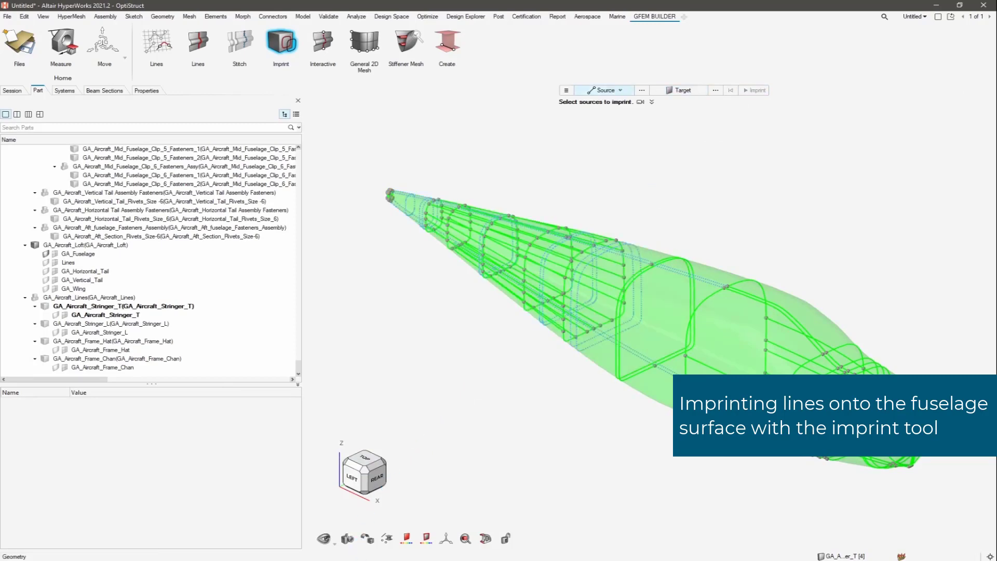
Bridge the gap in the upper imprinted stringer edge between the two suppressed ring edges using the interactive Split tool
left_click(355, 479)
scroll(519, 320, "up", 5)
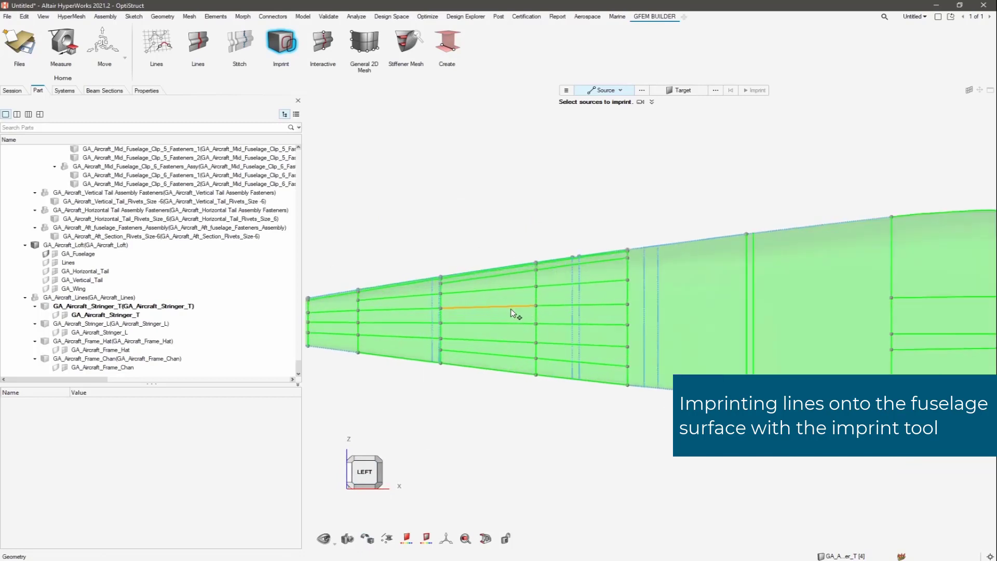
mouse_move(445, 338)
right_mouse_down()
mouse_move(712, 350)
mouse_move(446, 353)
right_mouse_up()
middle_click_drag(630, 223, 632, 264)
scroll(628, 221, "up", 7)
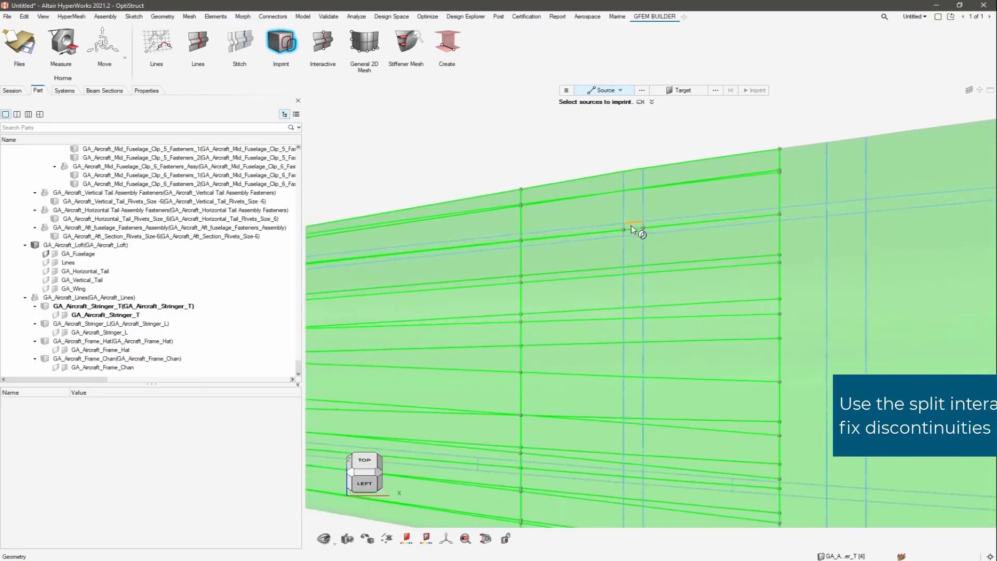
scroll(636, 238, "up", 4)
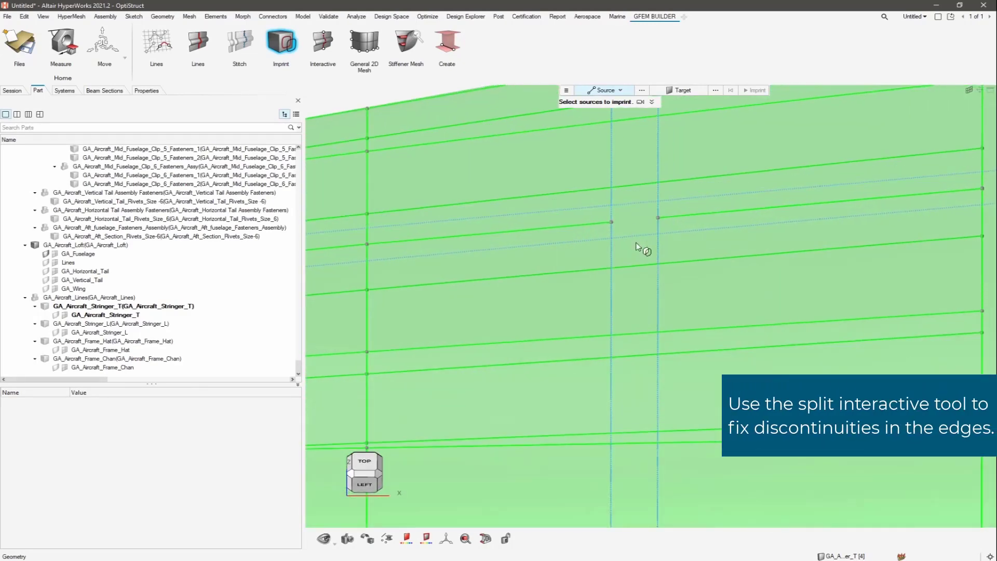
right_click_drag(634, 227, 609, 271)
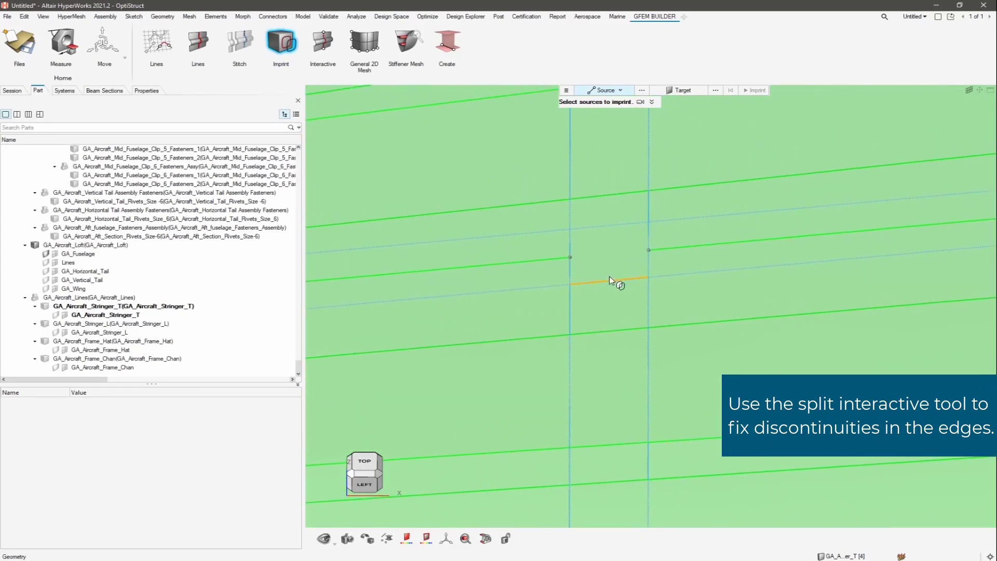
left_click(325, 44)
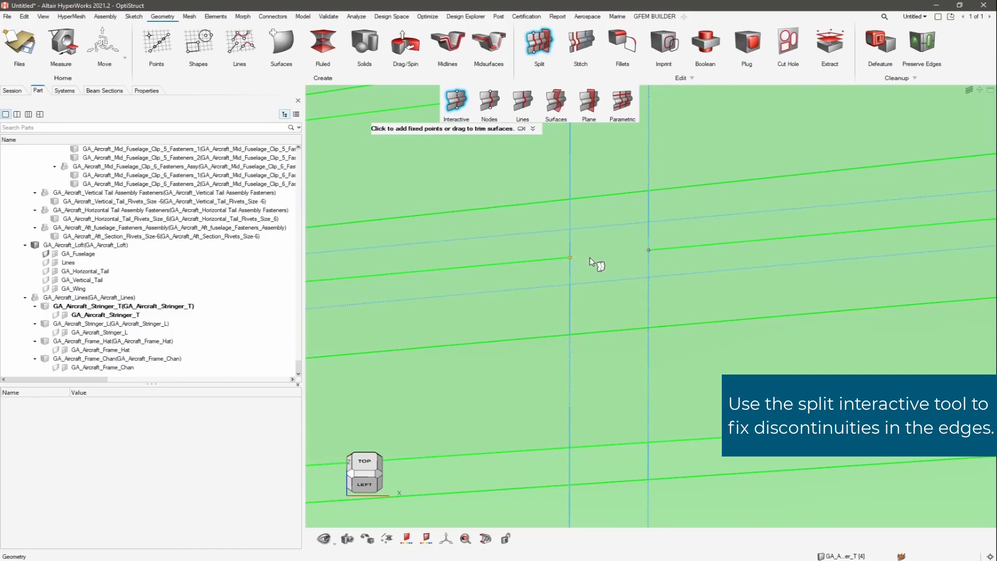
left_click_drag(590, 258, 649, 254)
key("Escape")
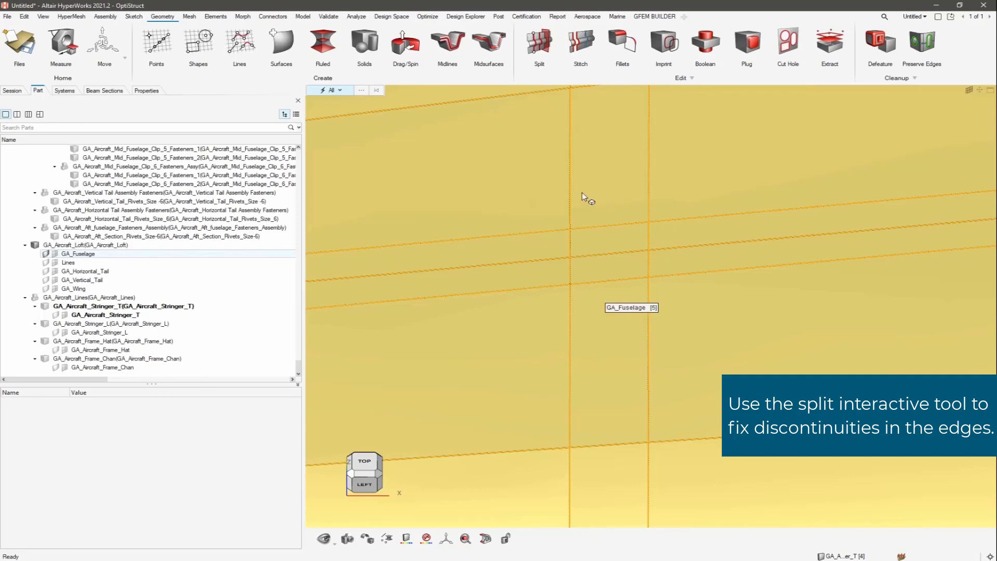
Start a General 2D Mesh on surfaces and select the imprinted surfaces of the tapered aft fuselage section
scroll(595, 276, "down", 2)
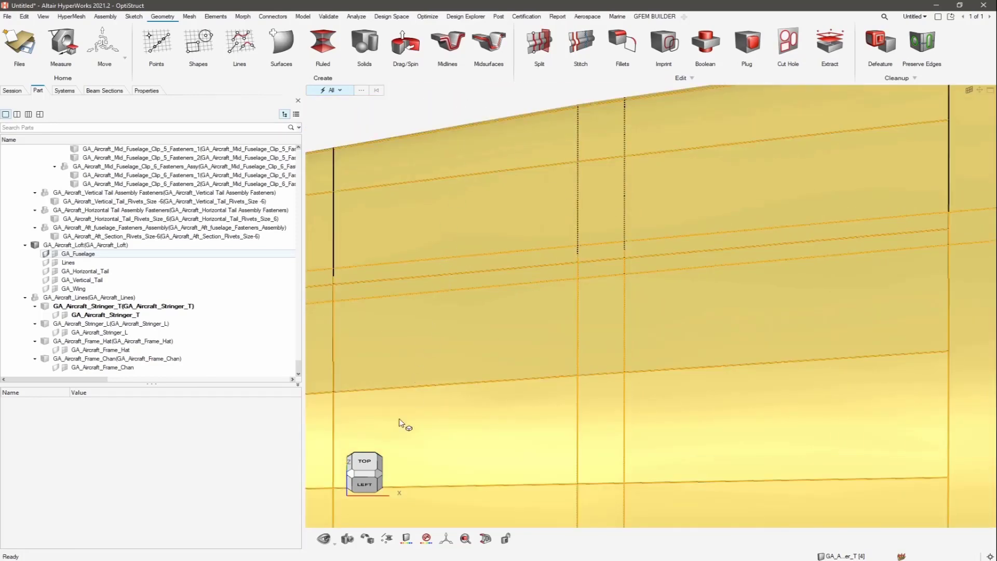
left_click(369, 482)
left_click(379, 474)
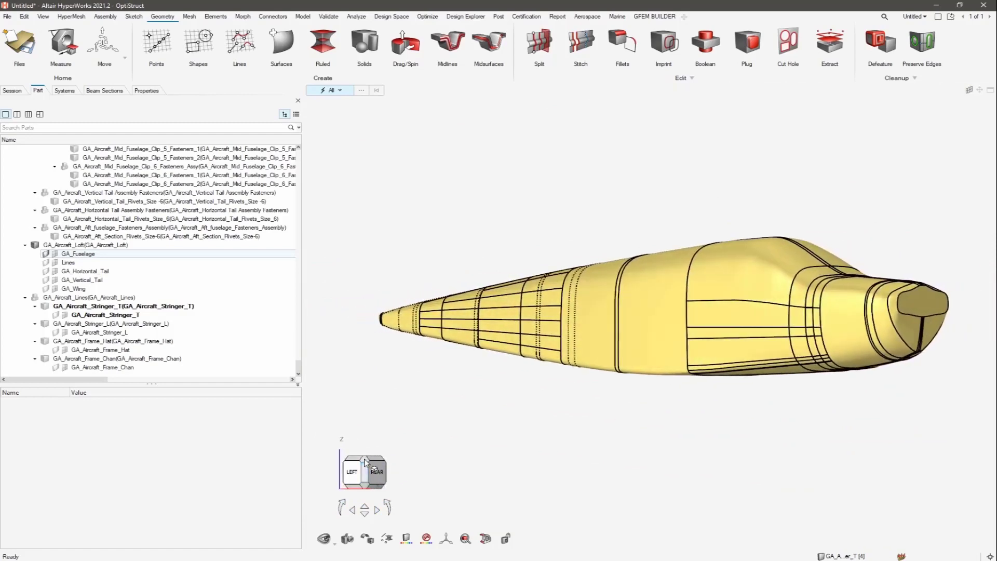
left_click(365, 460)
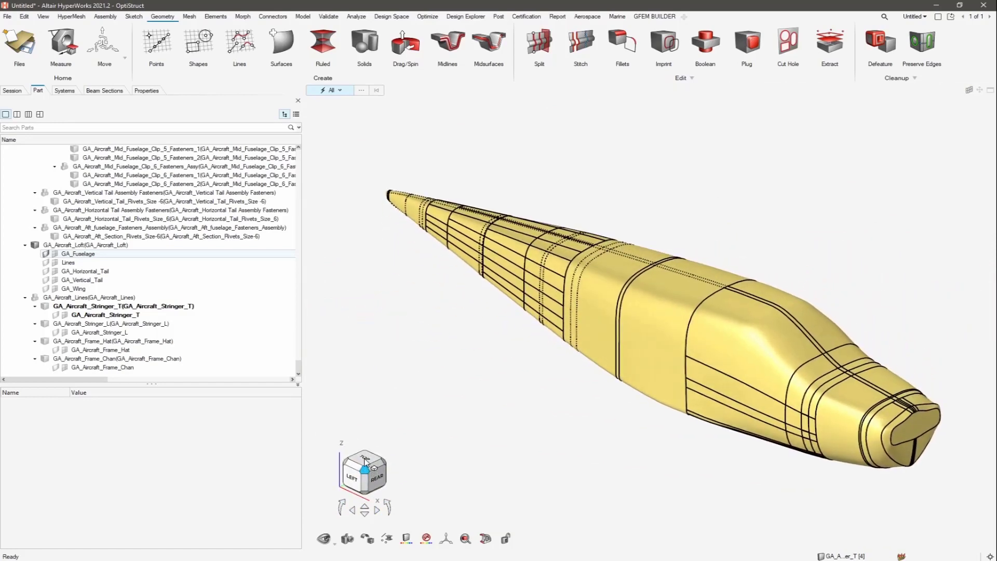
left_click(368, 522)
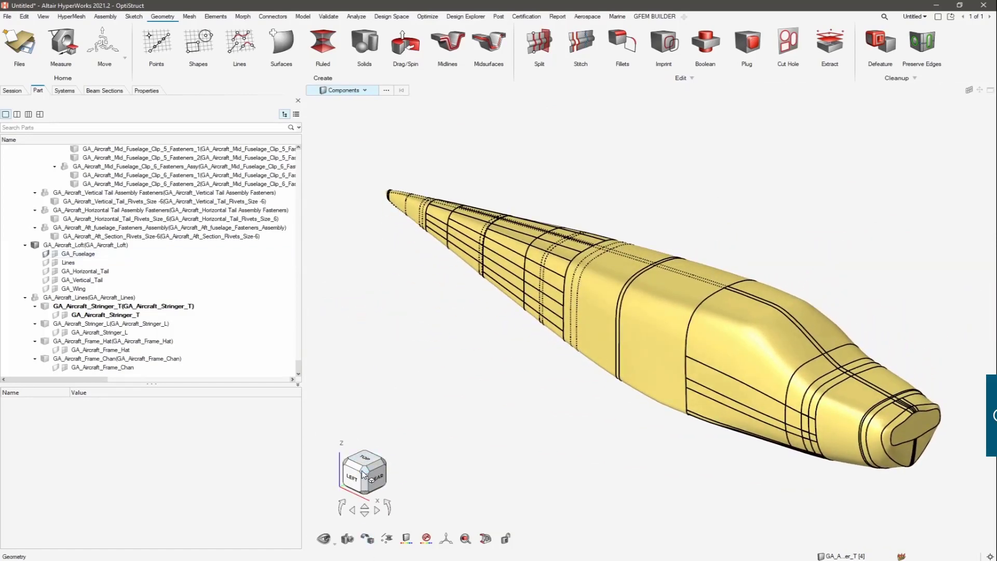
left_click(655, 17)
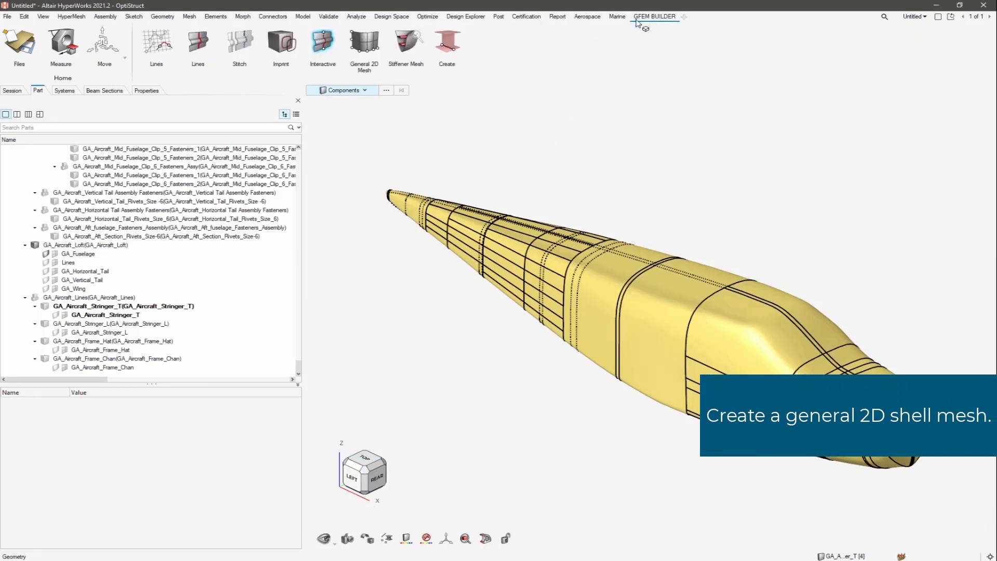
left_click(372, 45)
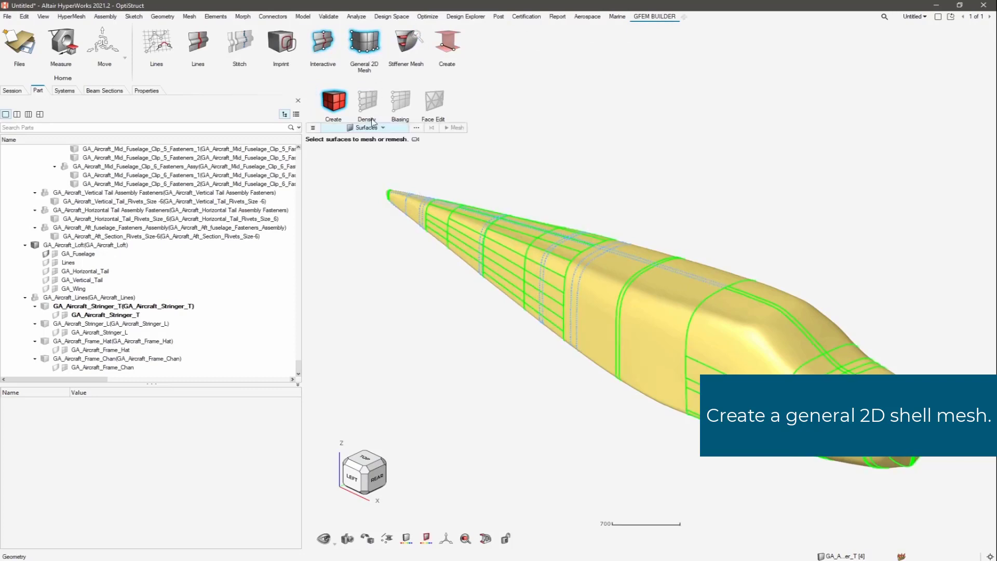
left_click(369, 128)
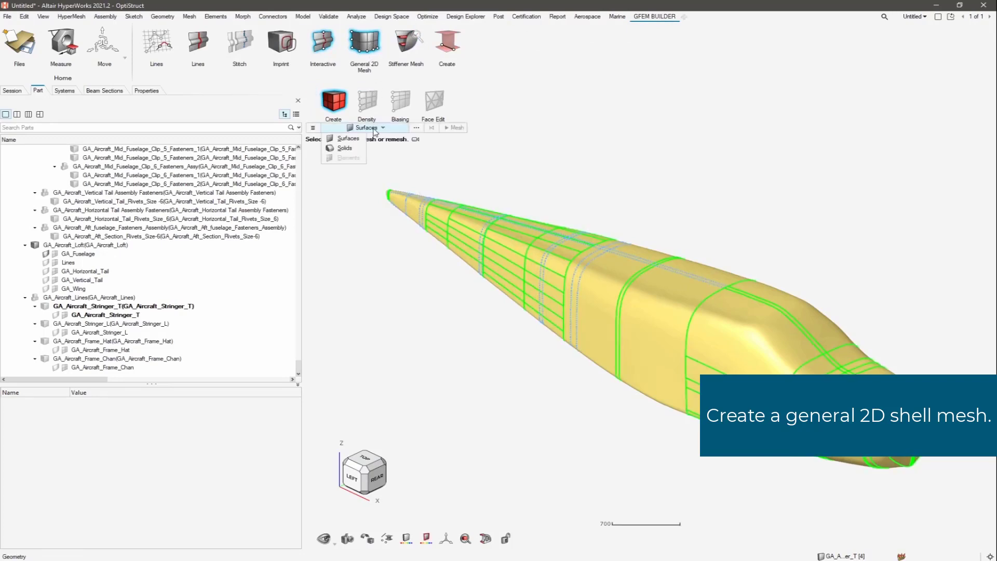
left_click(347, 139)
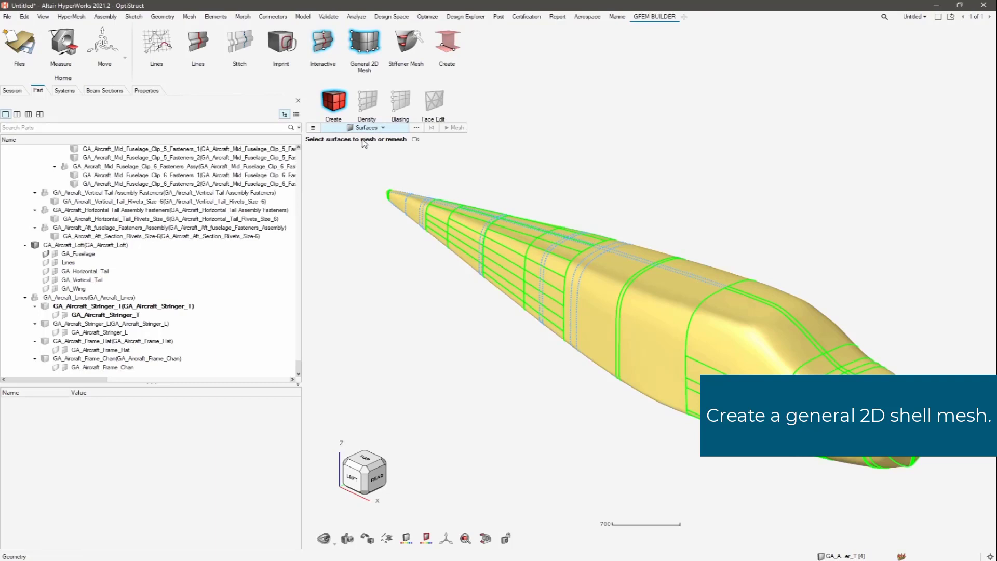
left_click(358, 474)
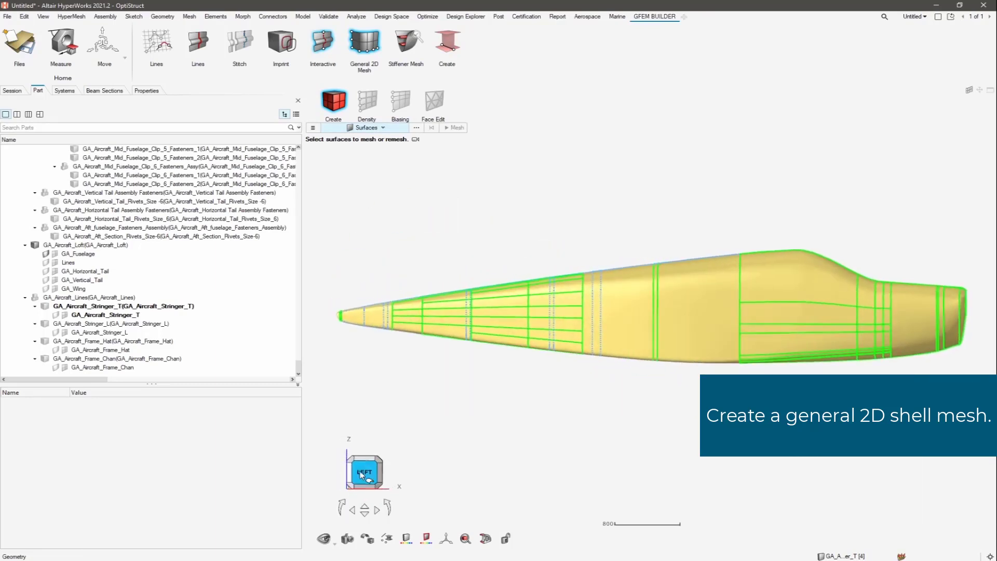
left_click_drag(573, 233, 408, 377)
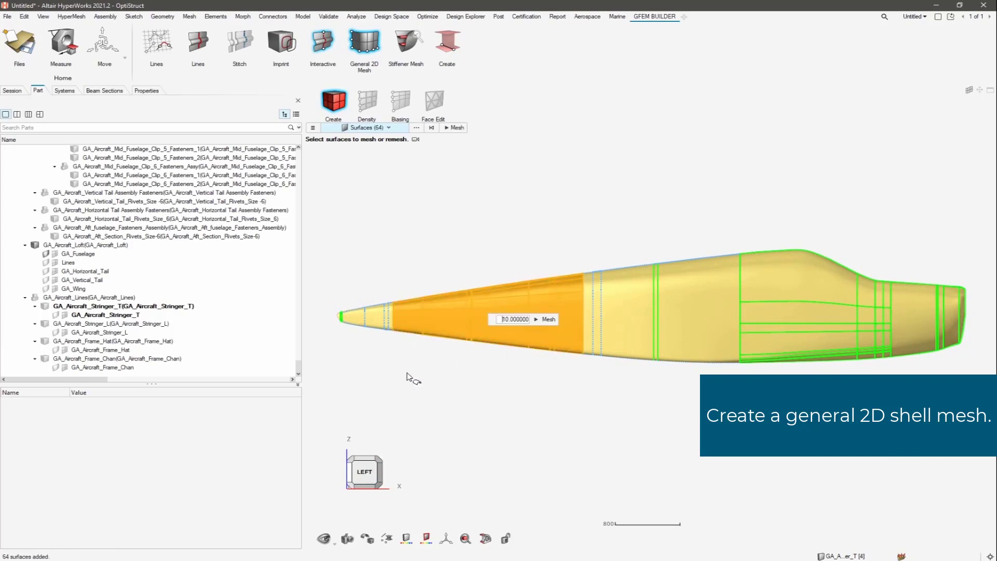
Set the average element size to 40 and mesh the selected aft fuselage surfaces
left_click(381, 457)
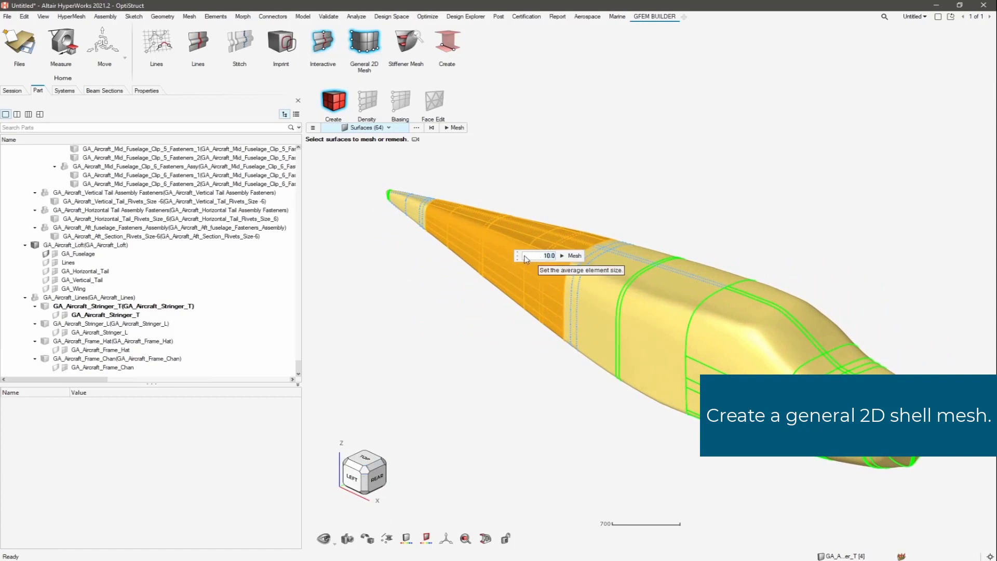
left_click_drag(517, 256, 465, 338)
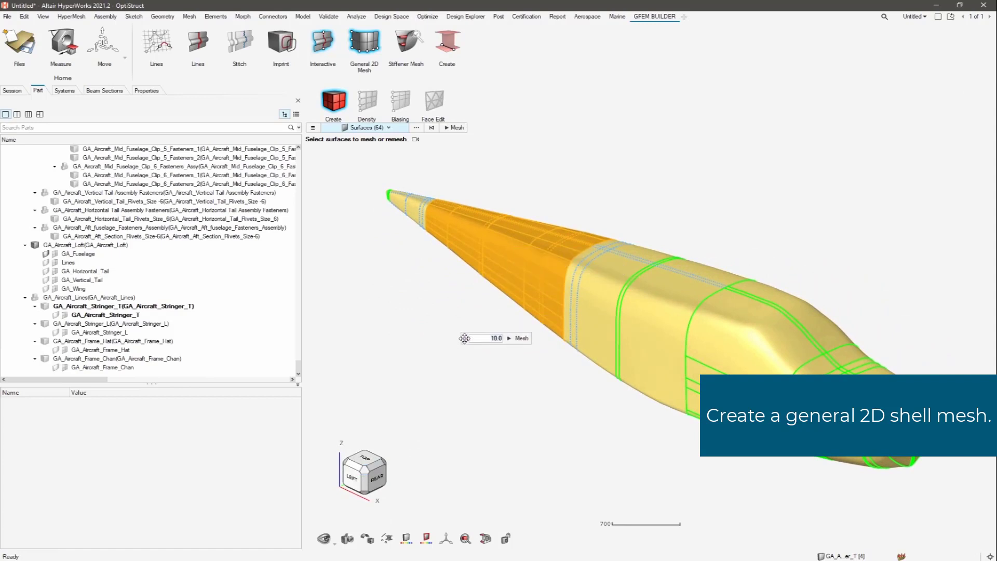
double_click(496, 339)
type("40")
left_click(511, 339)
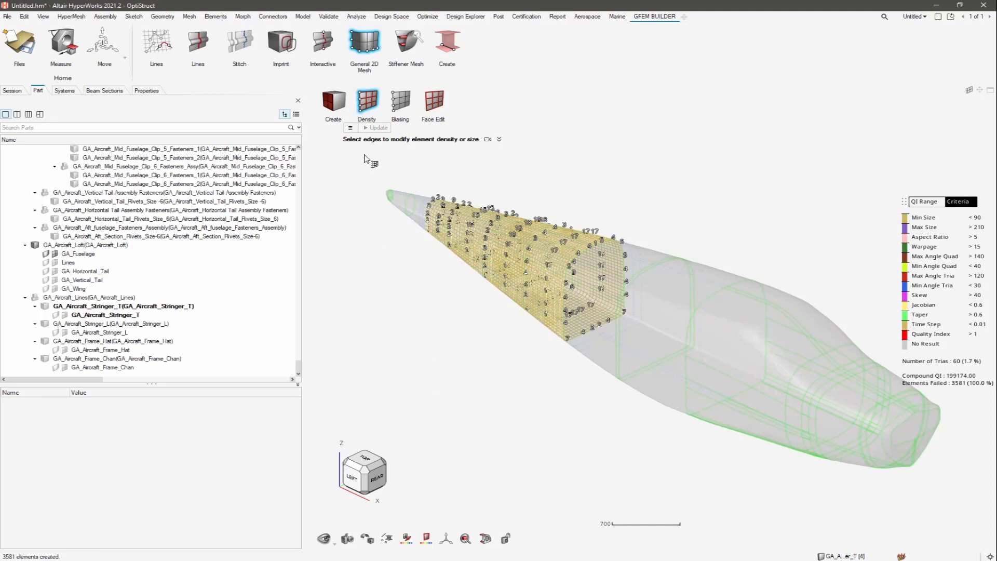
Set the density tool's Link opposite edges option to Uniform distribution
left_click(351, 128)
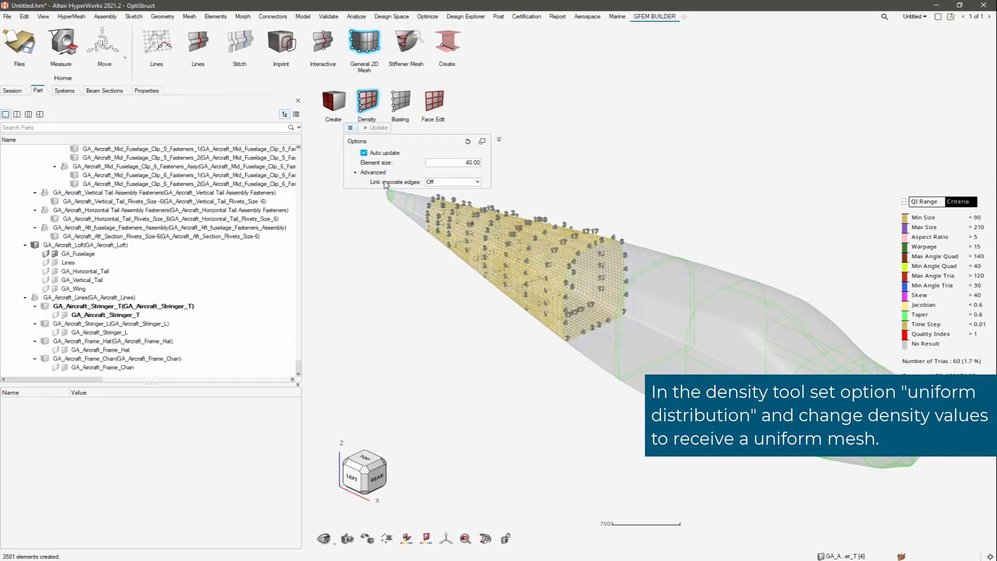
left_click(450, 183)
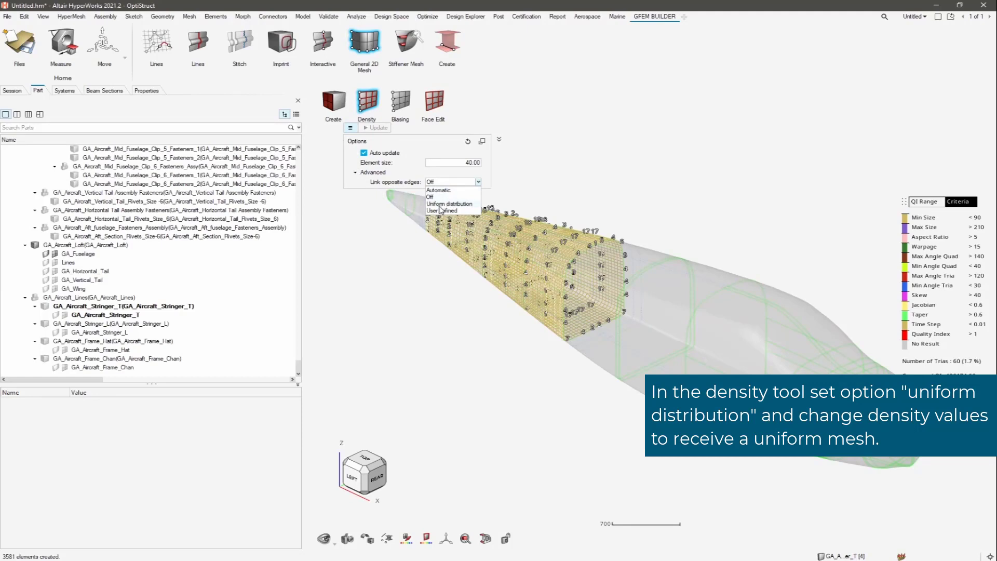
left_click(461, 205)
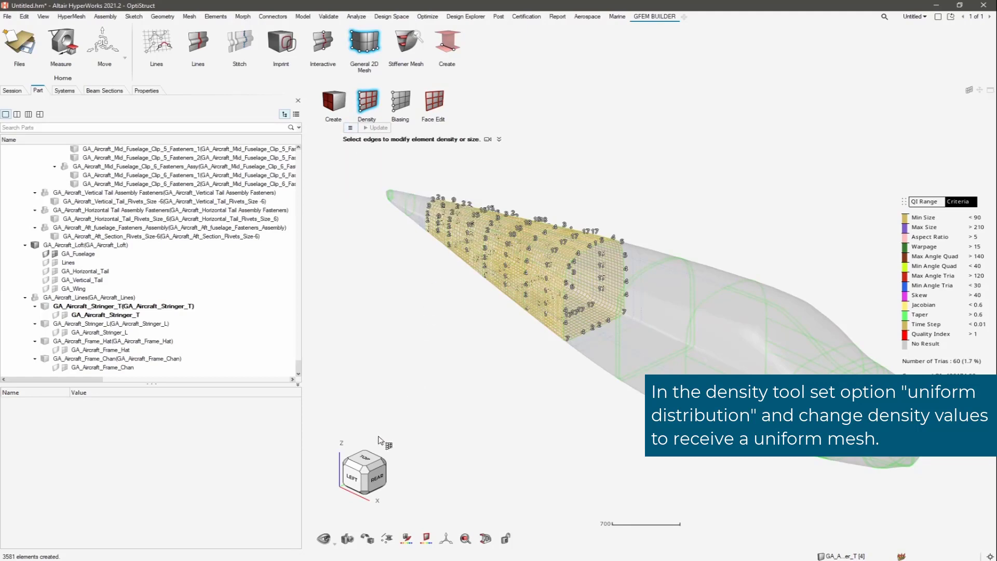
Show the mesh lines and set the element density to 6 on the ring edges between stringers at the meshed section's wide end
left_click(352, 477)
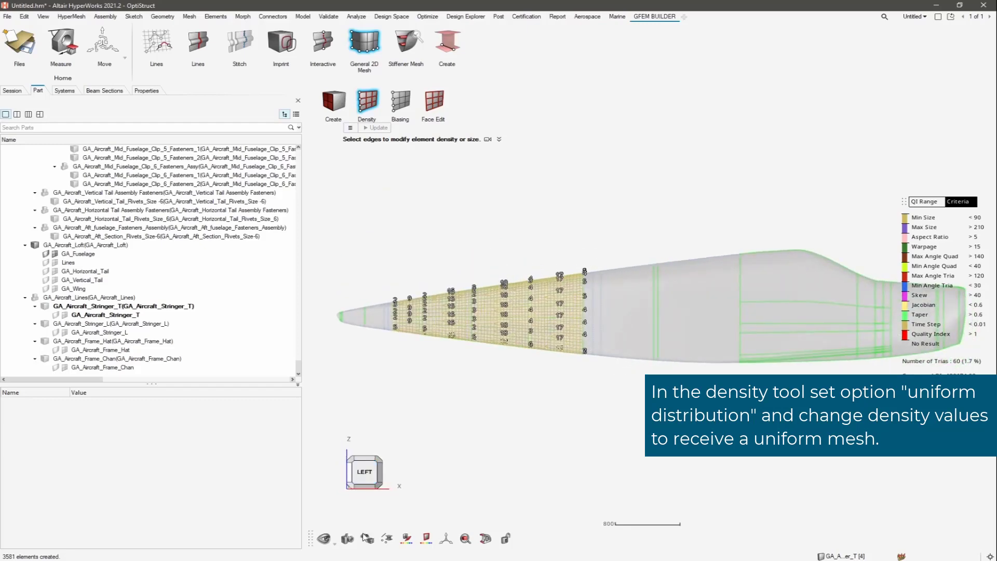
left_click(368, 539)
left_click(472, 519)
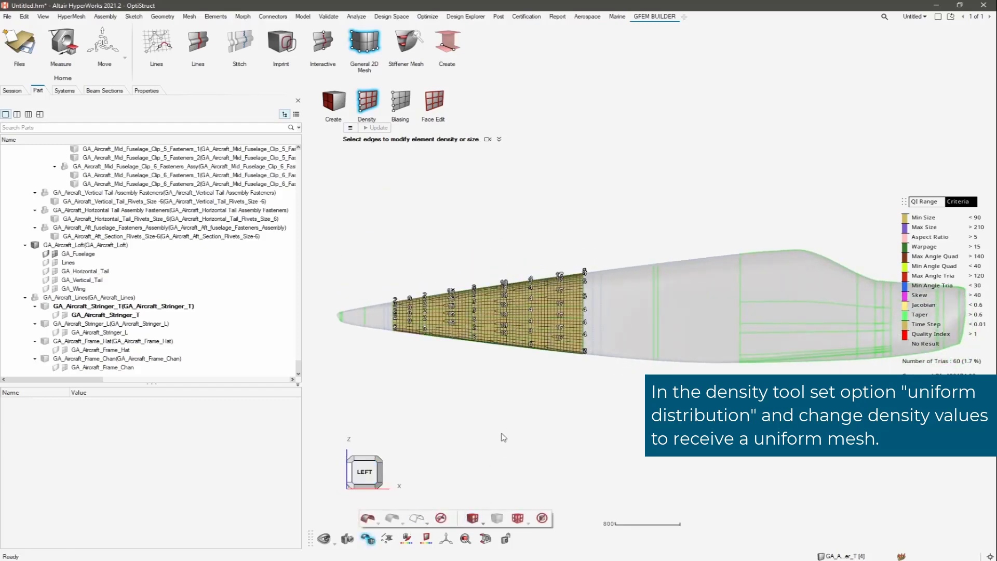
scroll(498, 361, "up", 5)
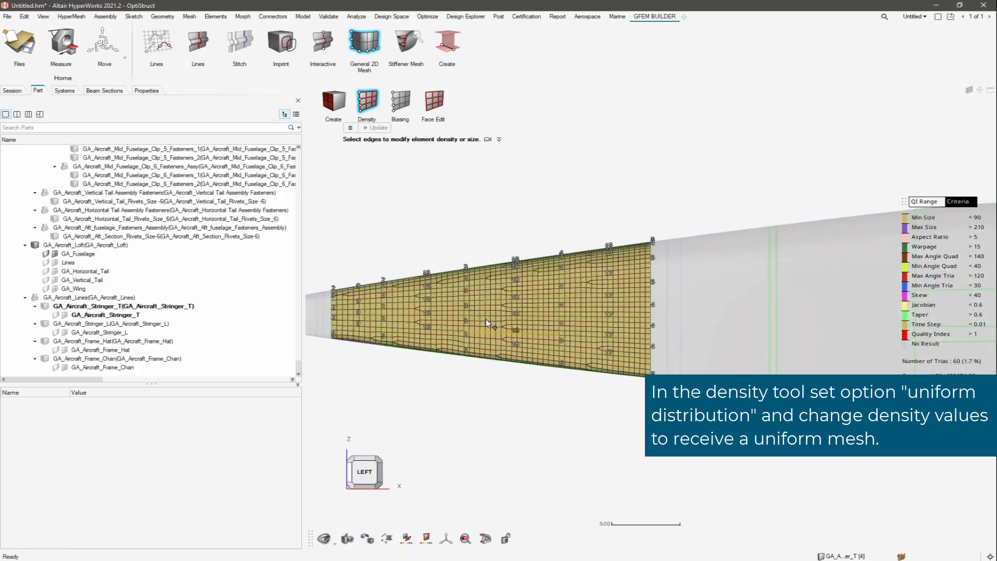
right_click_drag(529, 328, 608, 329)
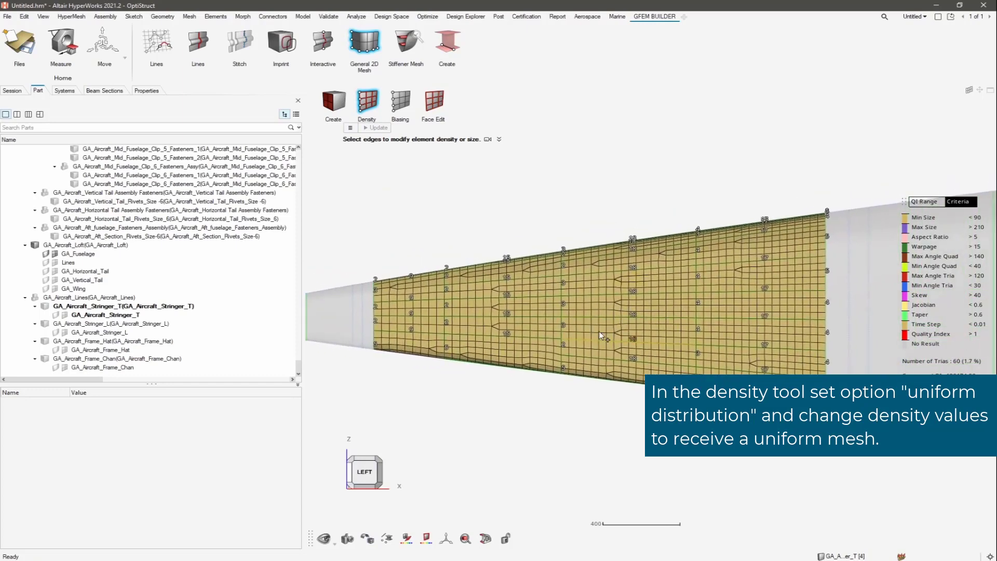
left_click(828, 238)
left_click(828, 274)
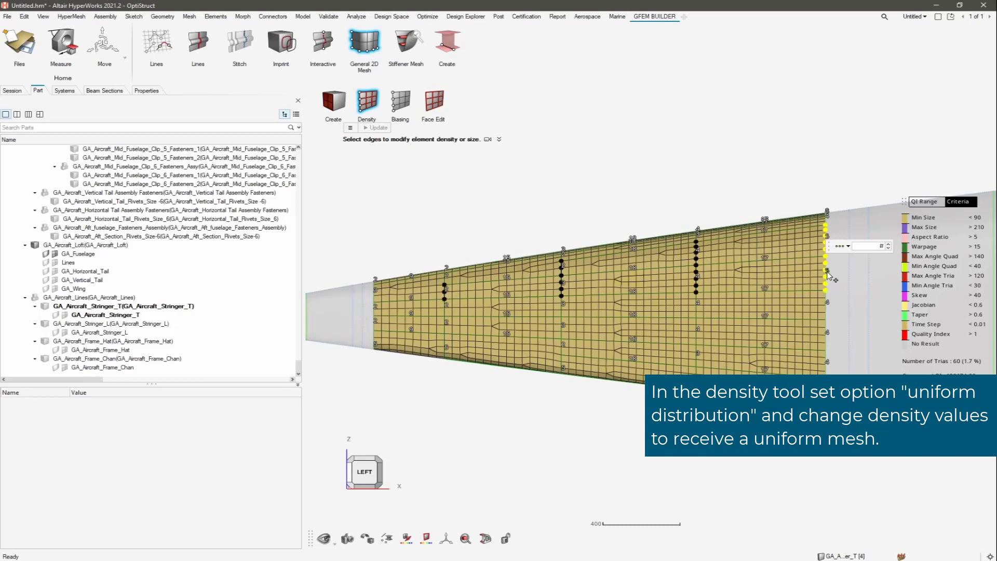
left_click(828, 307)
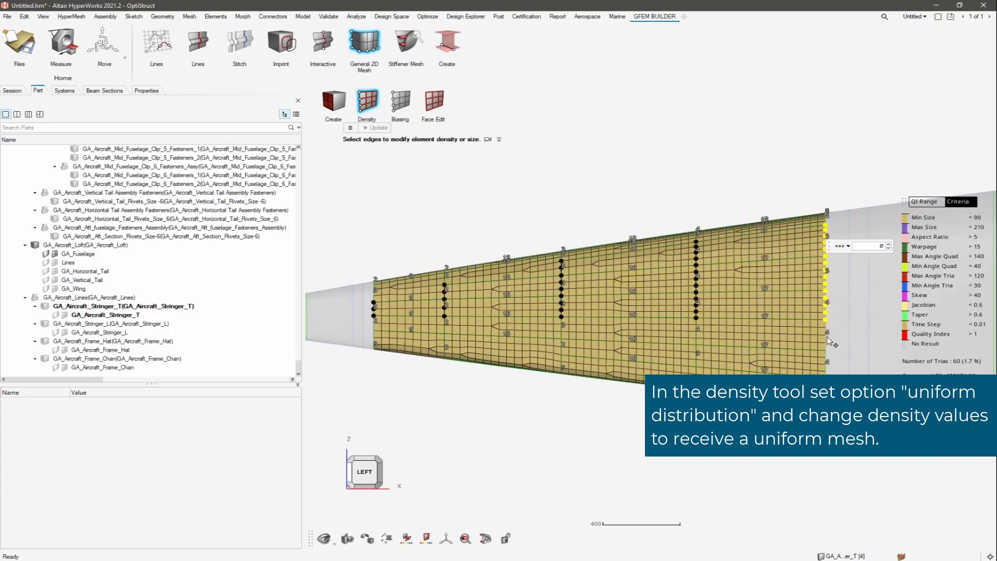
left_click(829, 340)
left_click(828, 365)
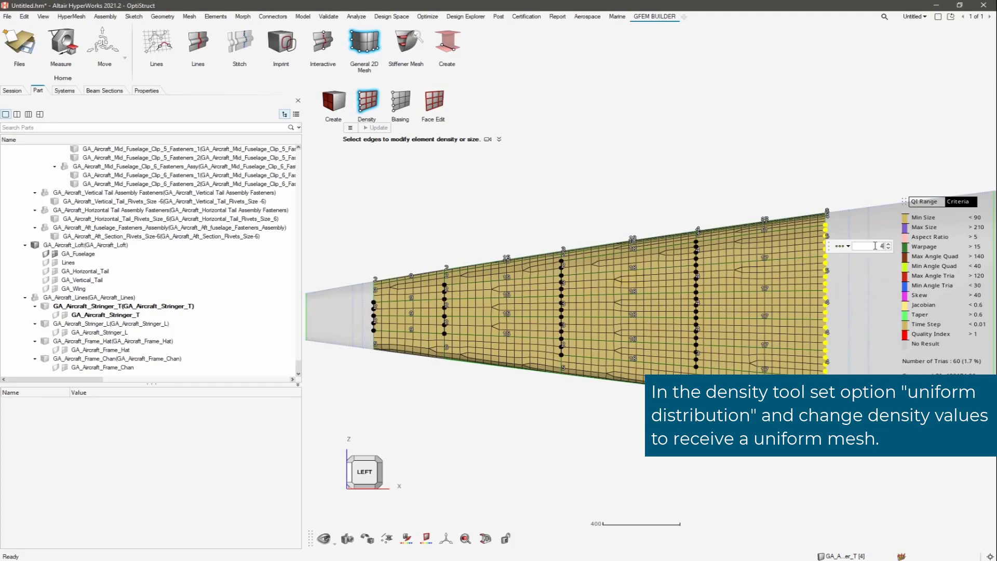
key("Return")
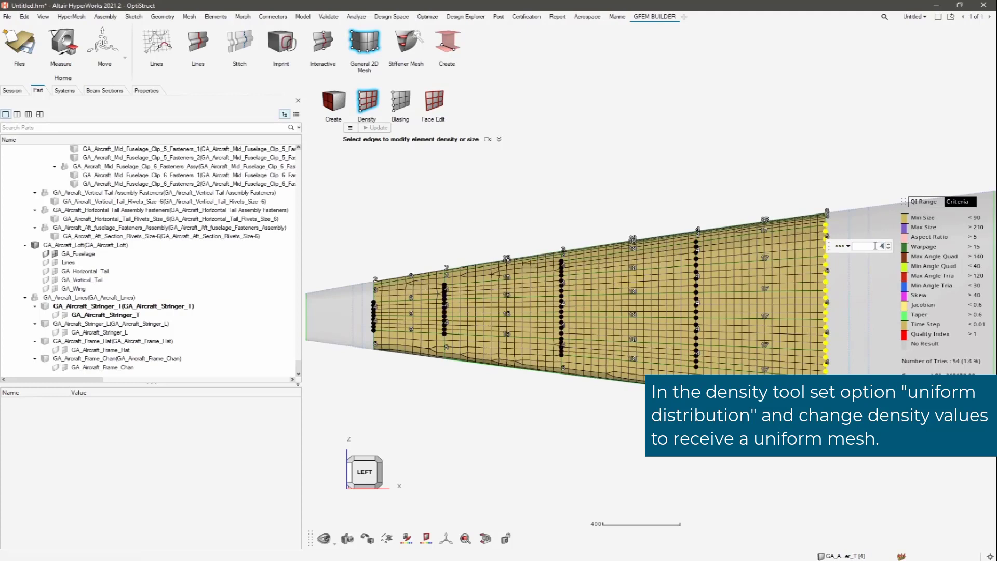
Set the element density to 16 on the lengthwise stringer edges of the three longer frame bays in the meshed section
left_click(769, 200)
left_click(765, 289)
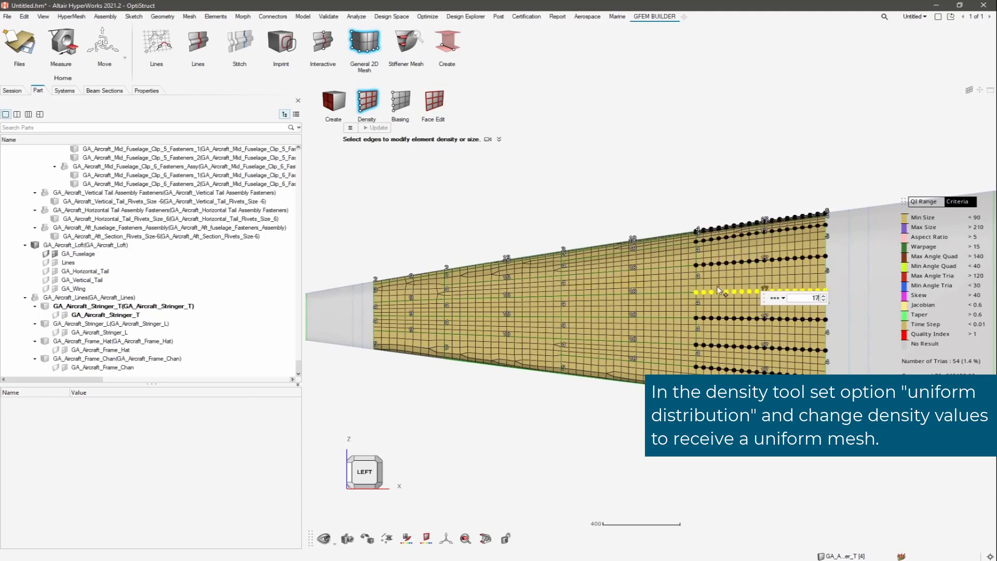
left_click(533, 295)
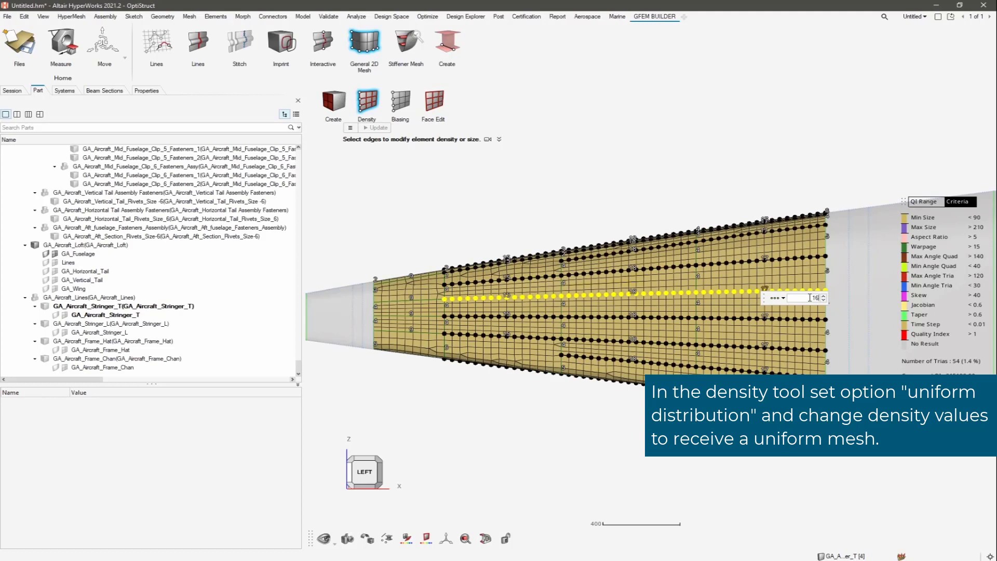
key("Return")
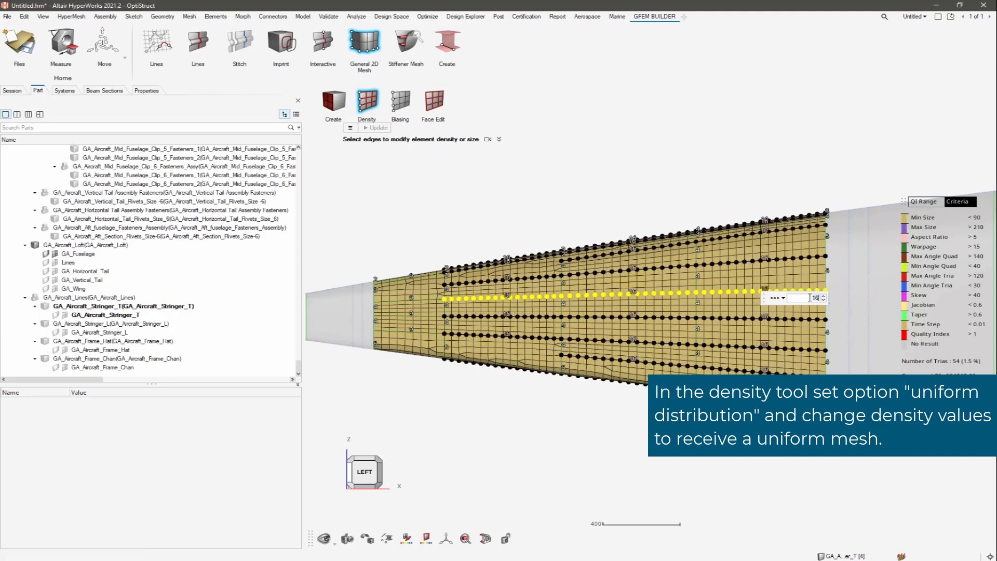
left_click(586, 419)
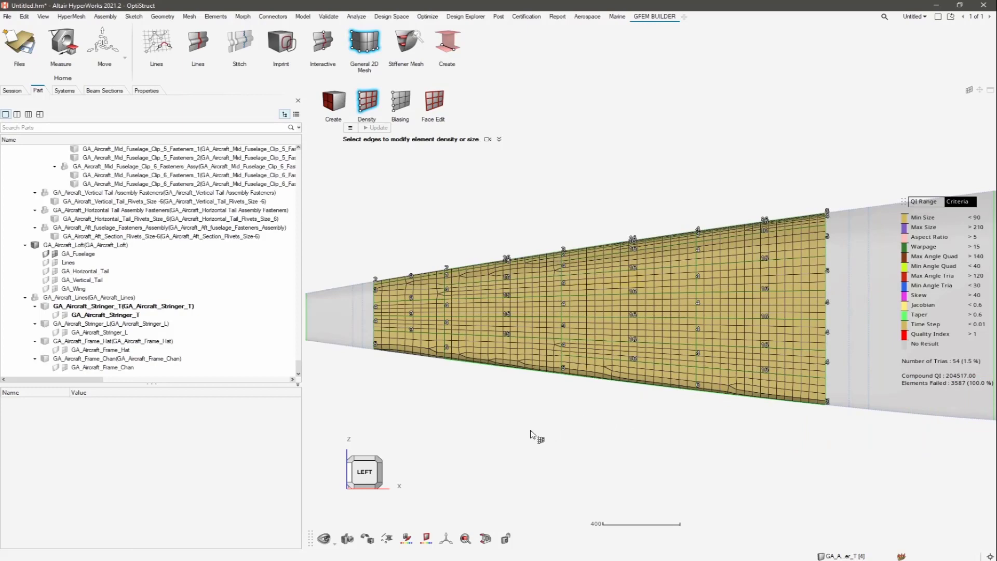
Leave the General 2D Mesh tool and delete all shell elements on the tapered aft fuselage section
left_click(380, 464)
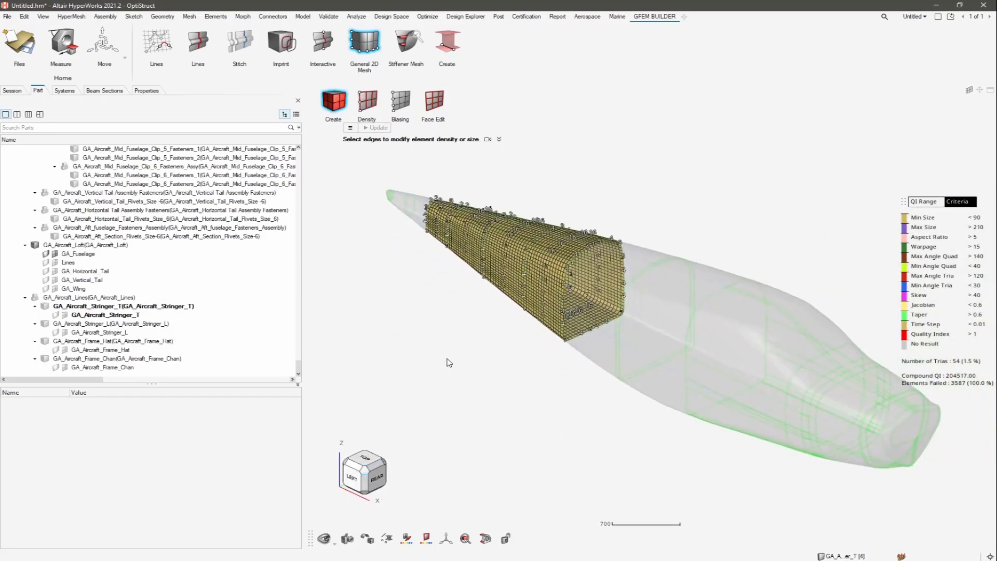
key("Escape")
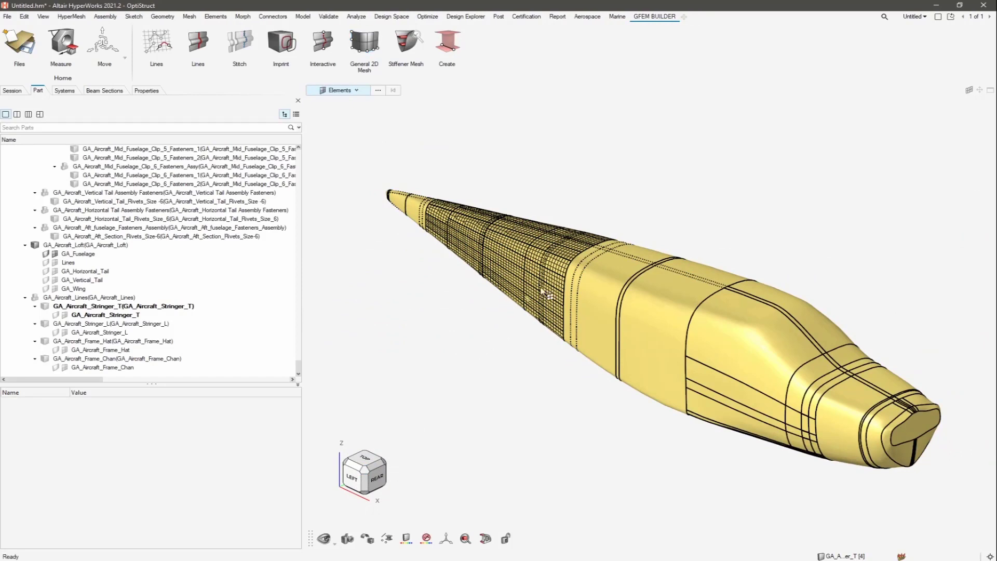
left_click_drag(638, 167, 407, 363)
right_click(507, 257)
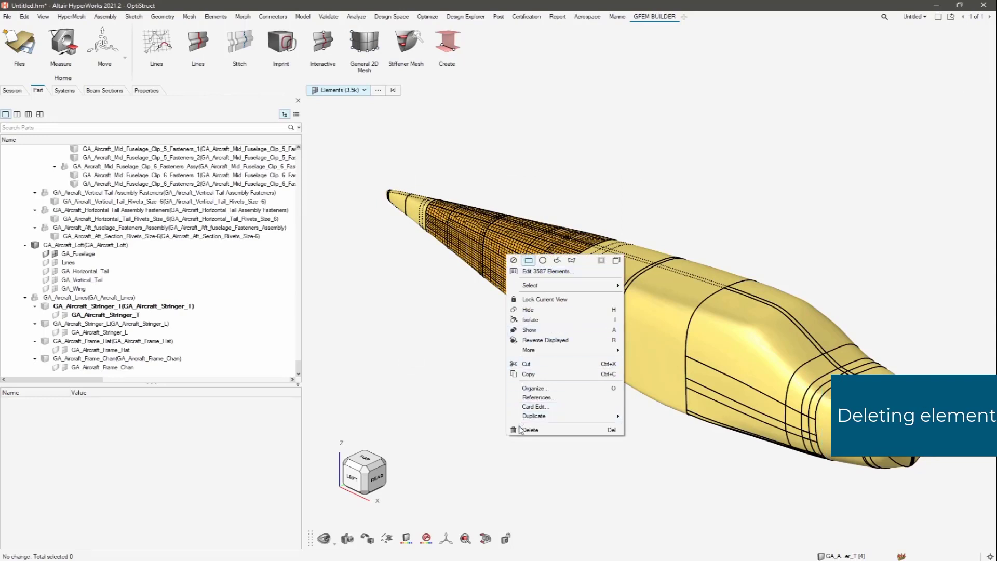
left_click(570, 431)
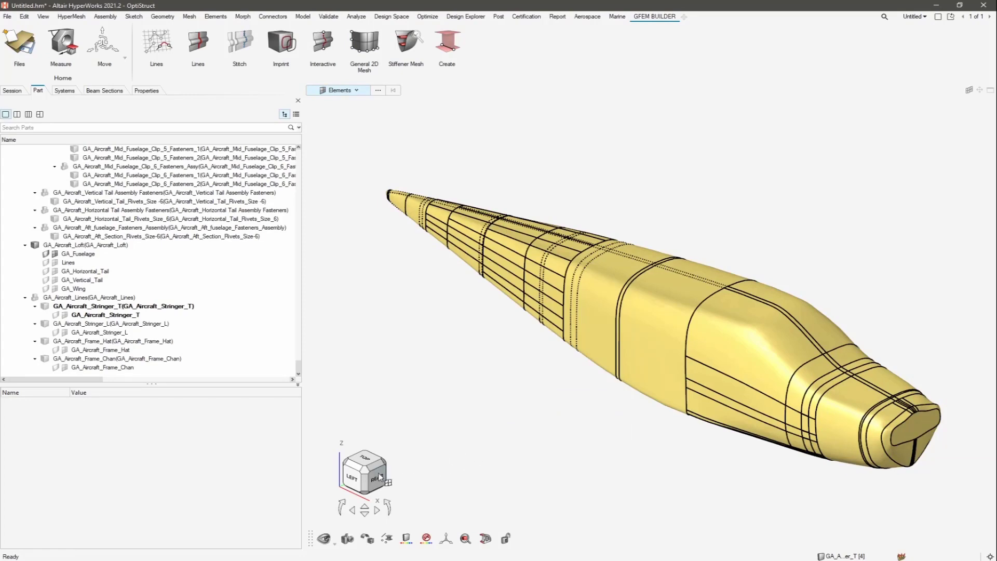
Mesh the aft fuselage surfaces between the stringer and frame lines with Panel Mesh at an element size of 40
left_click(352, 479)
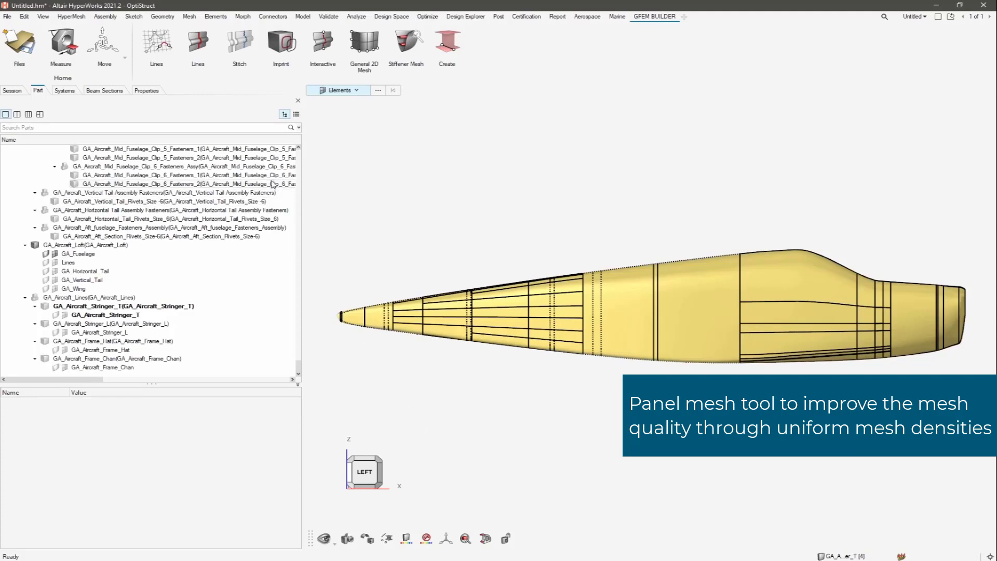
left_click(190, 17)
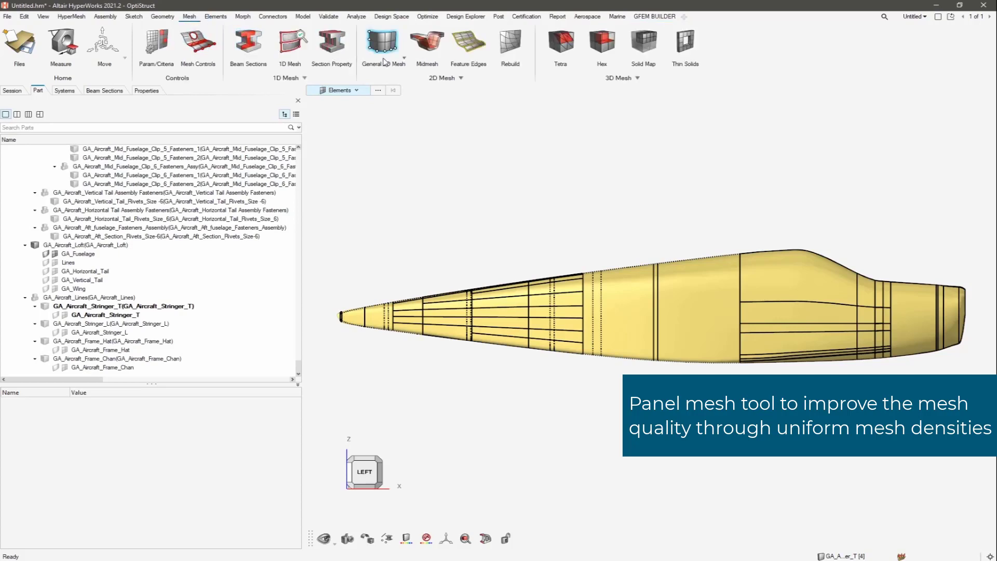
left_click(405, 61)
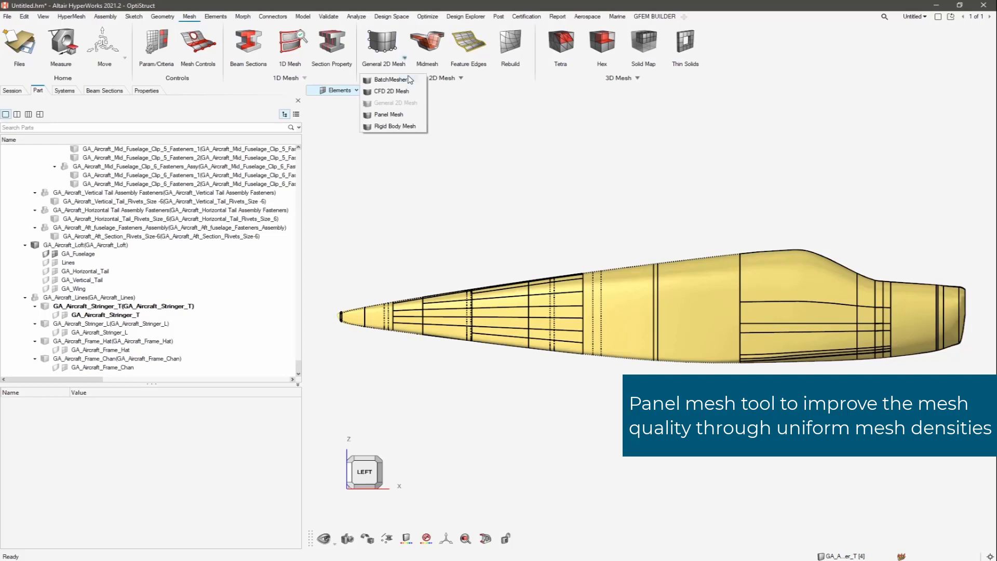
left_click(401, 115)
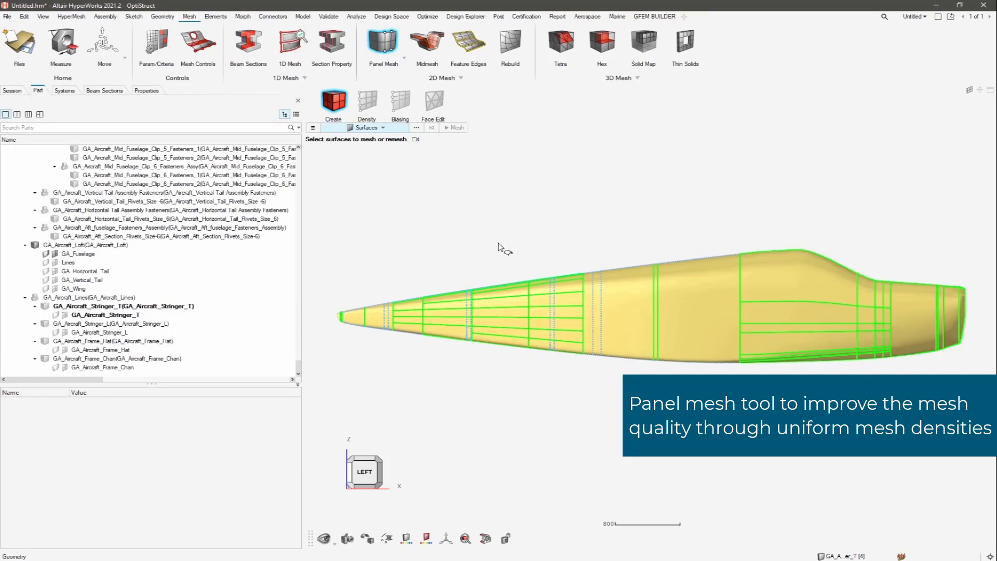
left_click_drag(571, 257, 412, 373)
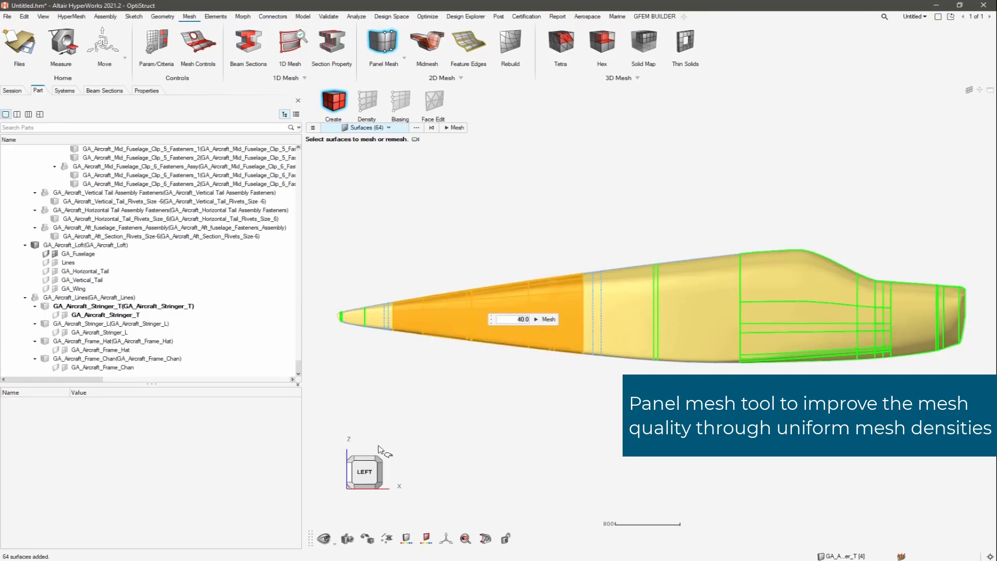
left_click(380, 463)
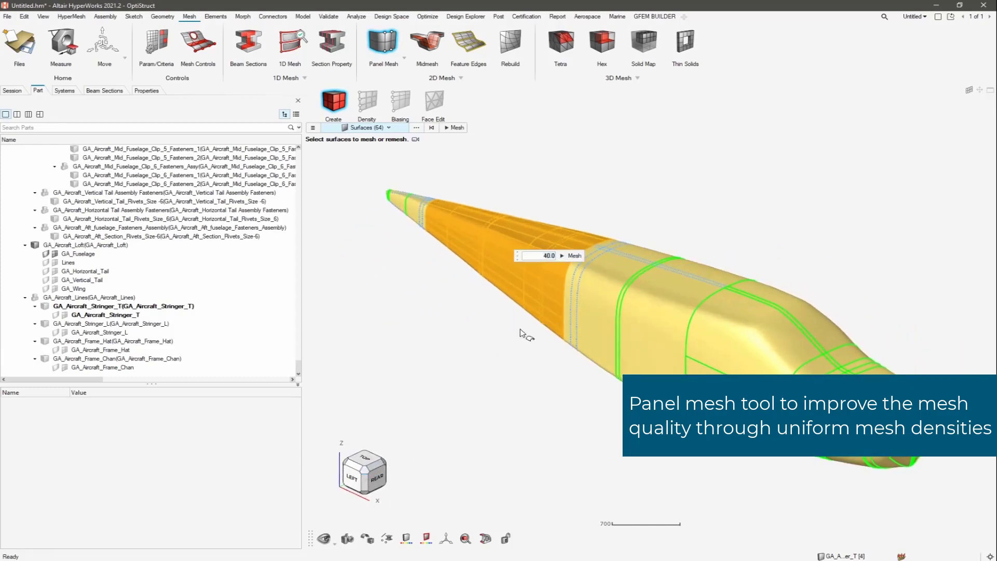
left_click(574, 256)
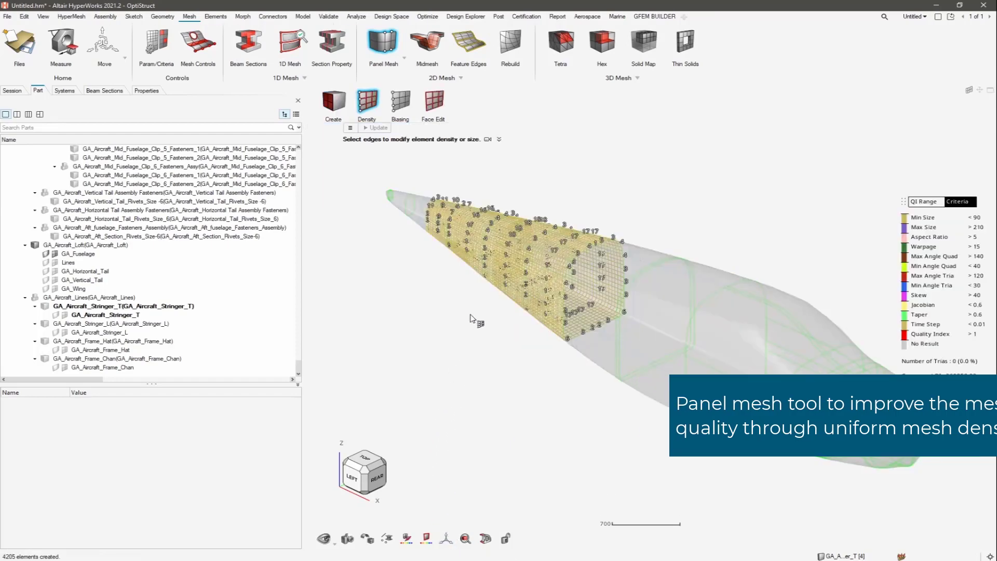
left_click(650, 18)
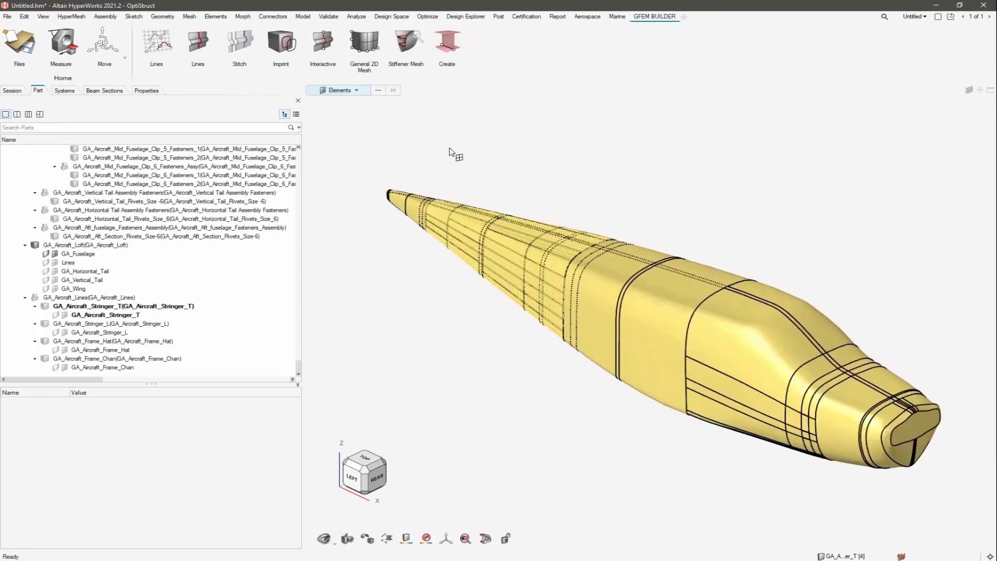
Hide the GA_Fuselage geometry and display its elements shaded with mesh lines
left_click(45, 254)
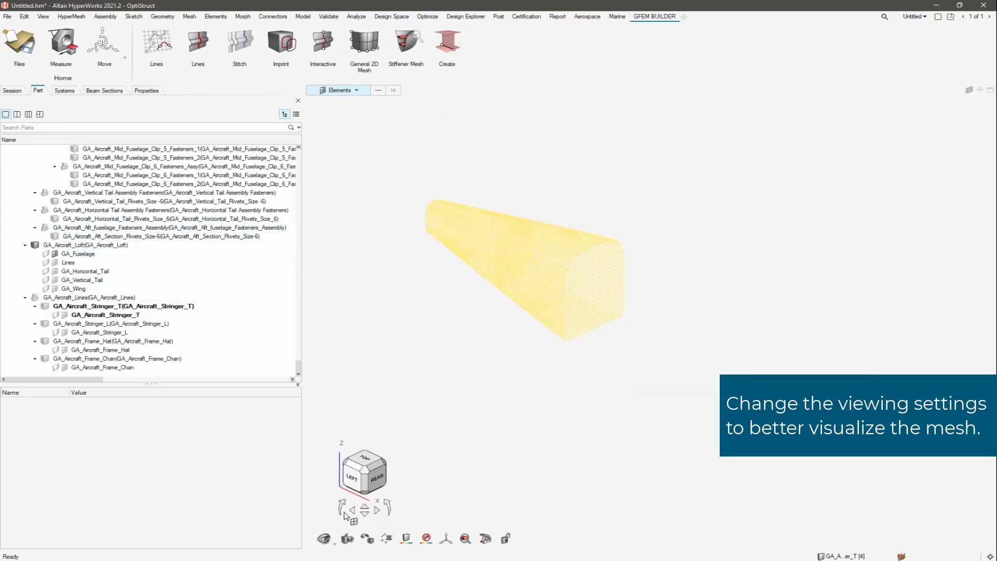
left_click(366, 540)
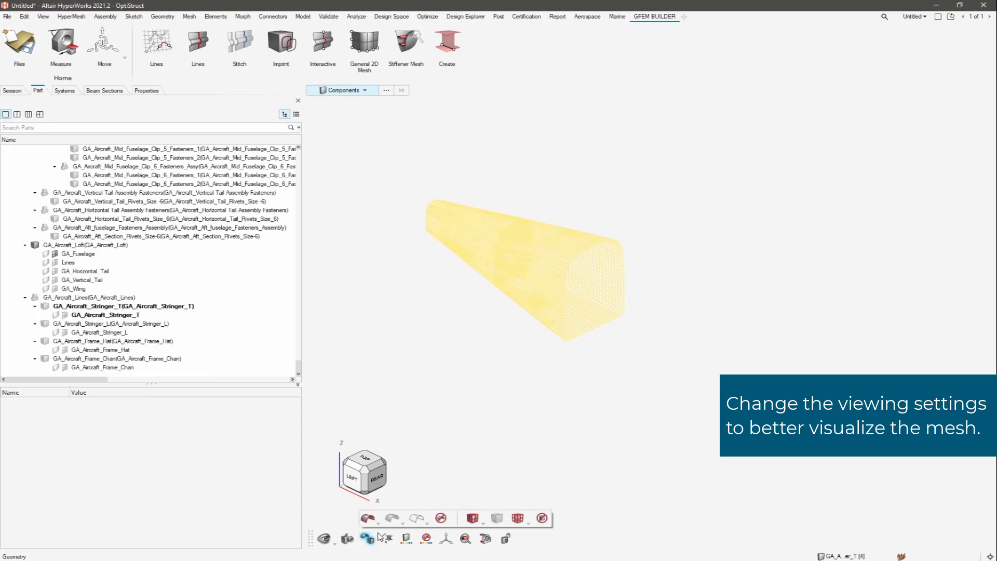
left_click(474, 518)
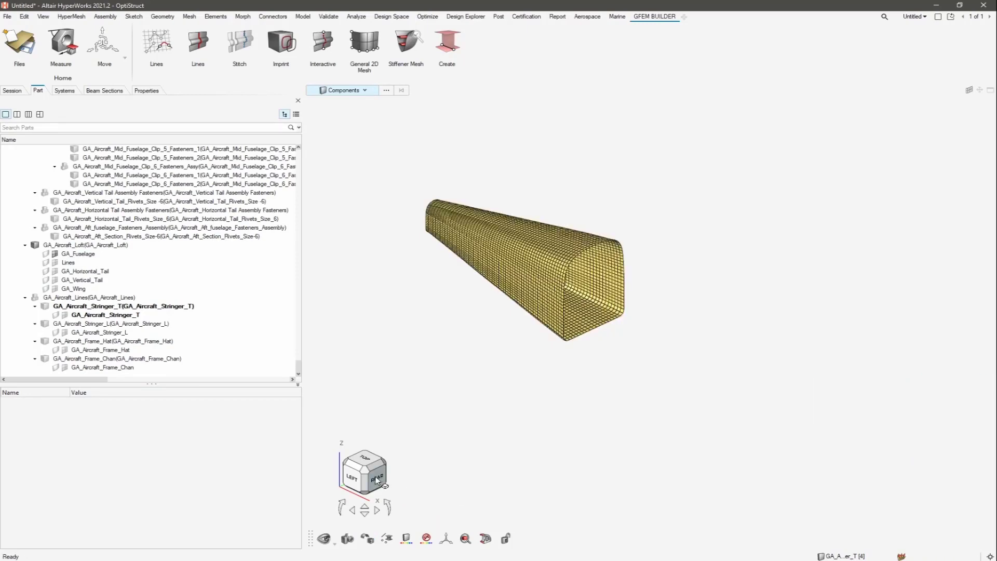
left_click(383, 481)
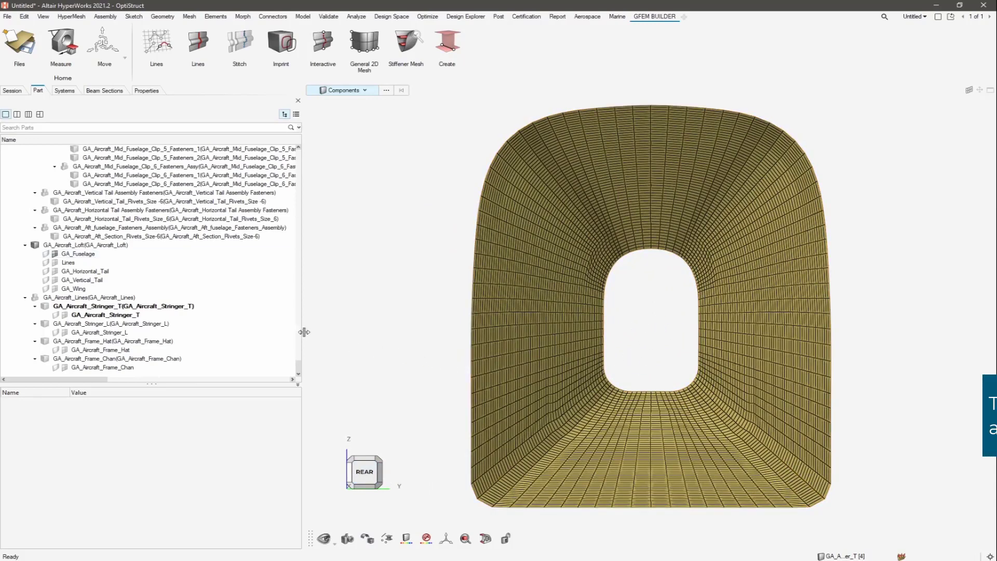
Create a PSHELL property for the GA_Fuselage component and set its thickness T to 2.0
left_click(83, 254)
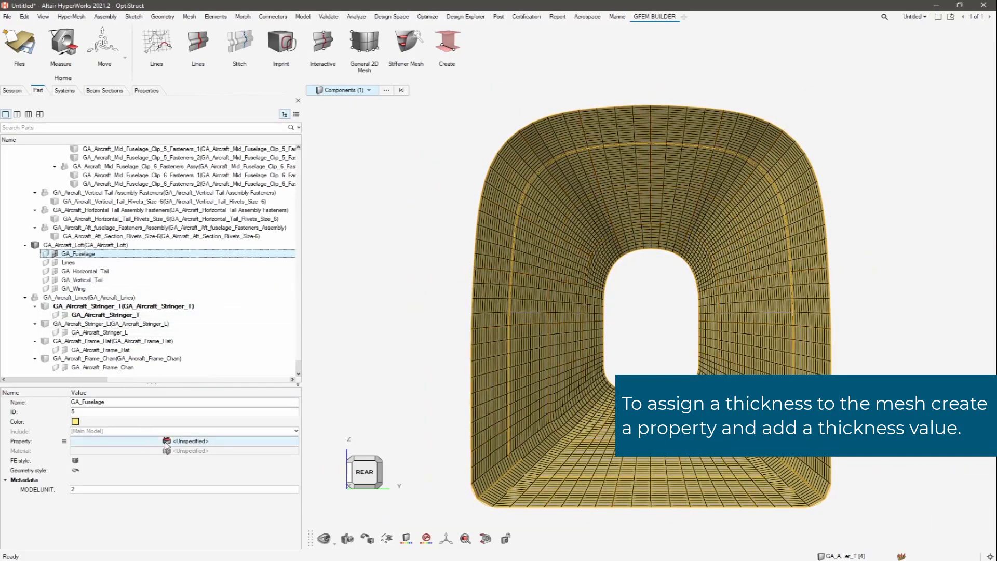
right_click(189, 442)
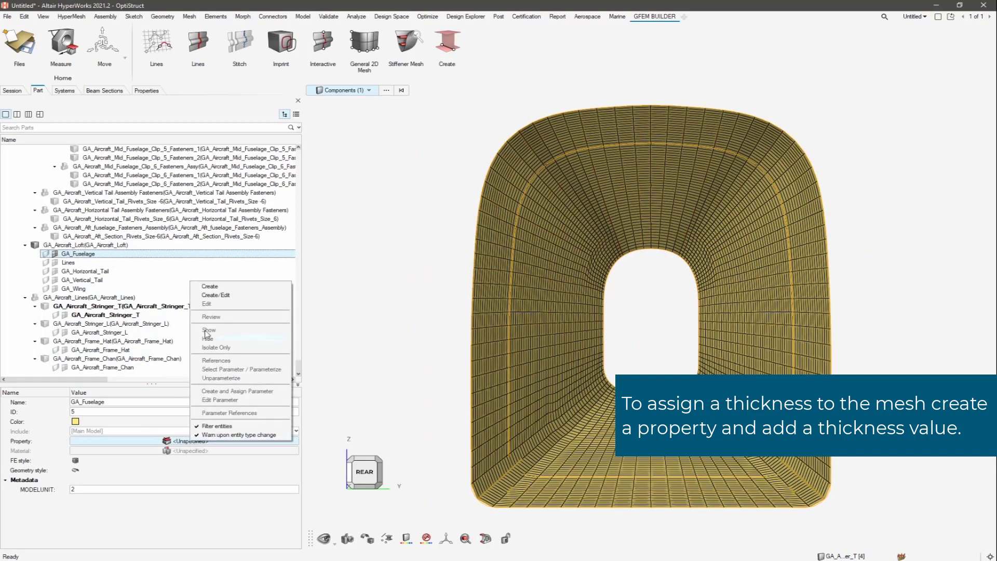
left_click(207, 290)
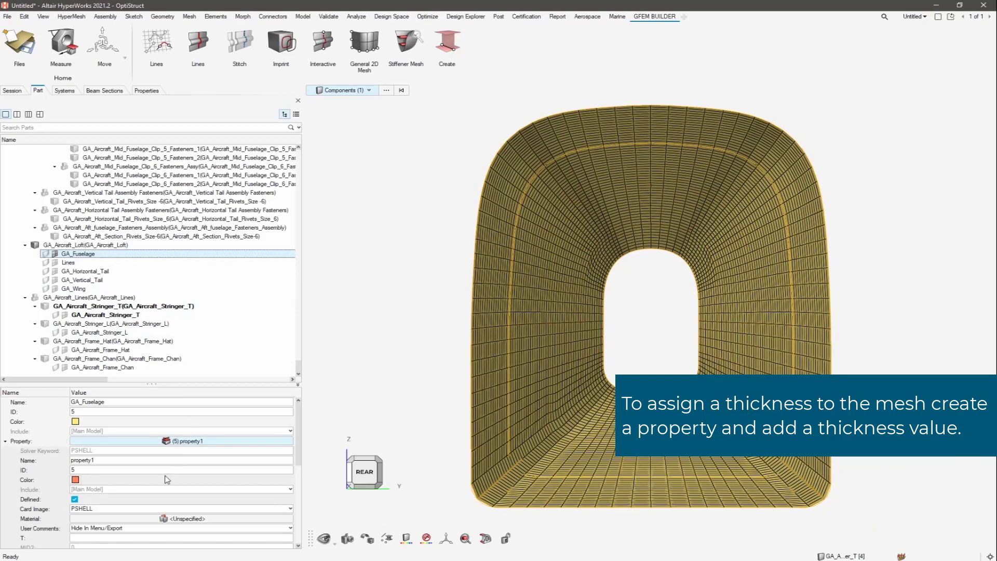
scroll(154, 485, "down", 2)
left_click(125, 499)
type("1.0")
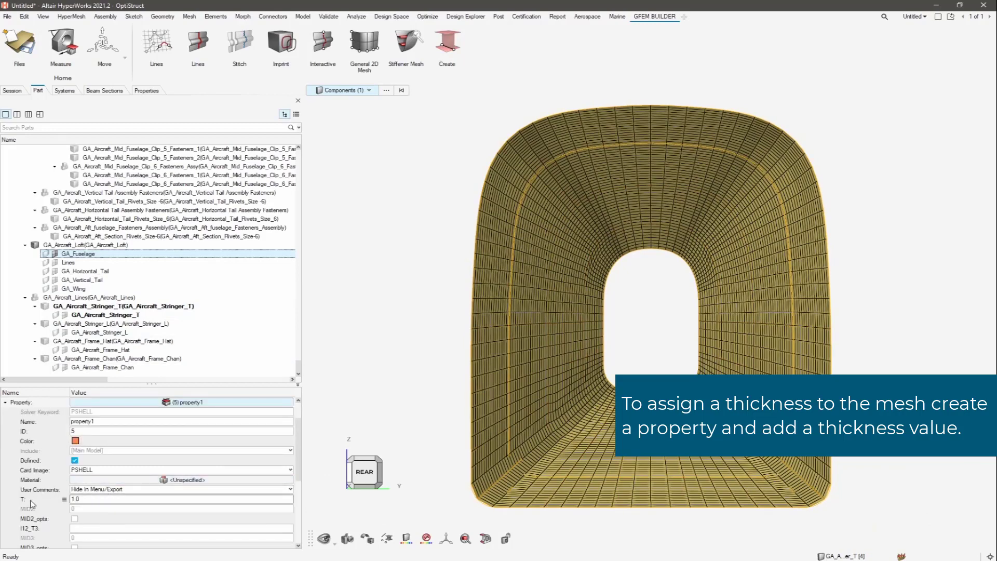
left_click(91, 500)
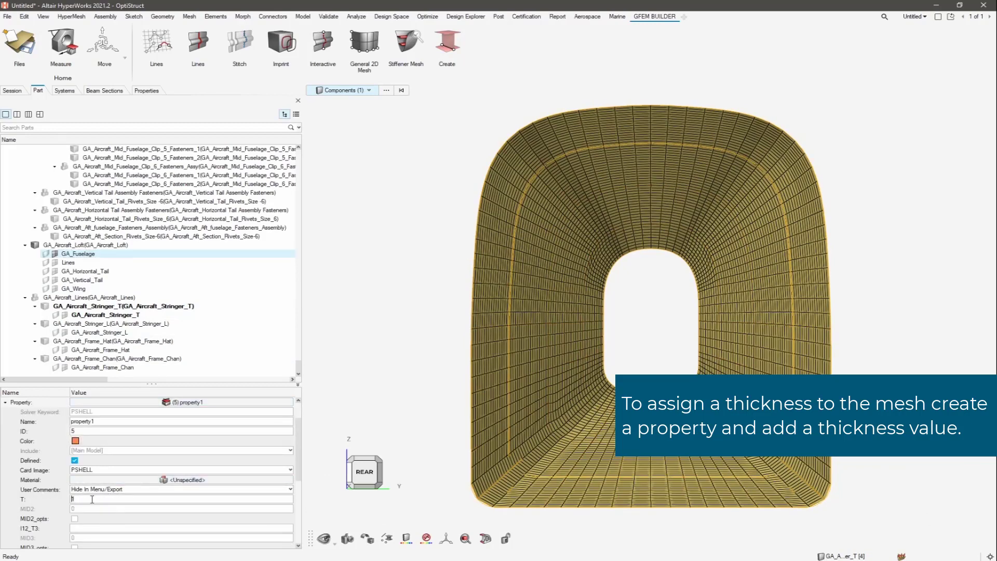
key("Return")
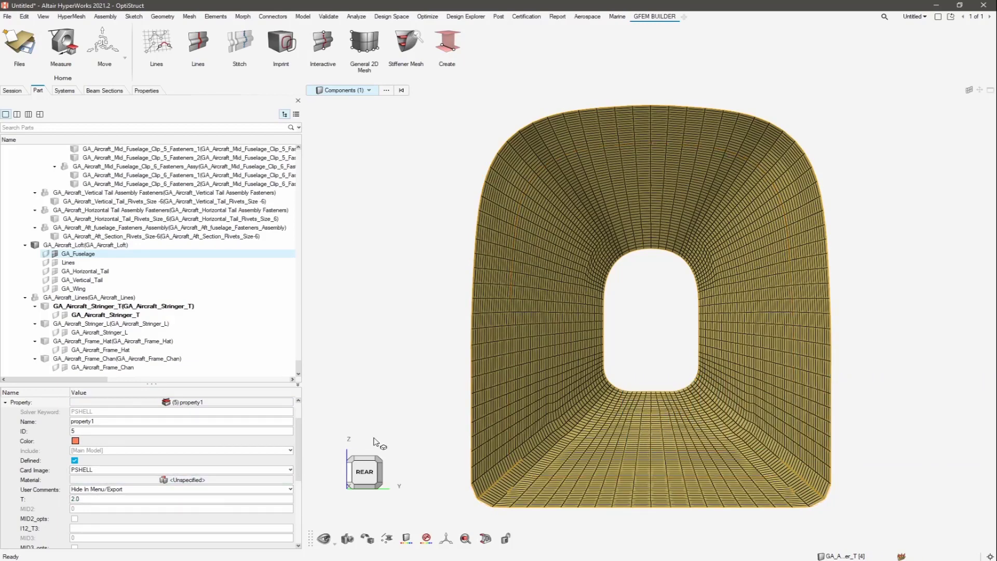
left_click(423, 412)
Inspect the shell thickness at the mesh's open rear edge using the 2D thickness display, and switch that display back off
scroll(469, 363, "up", 5)
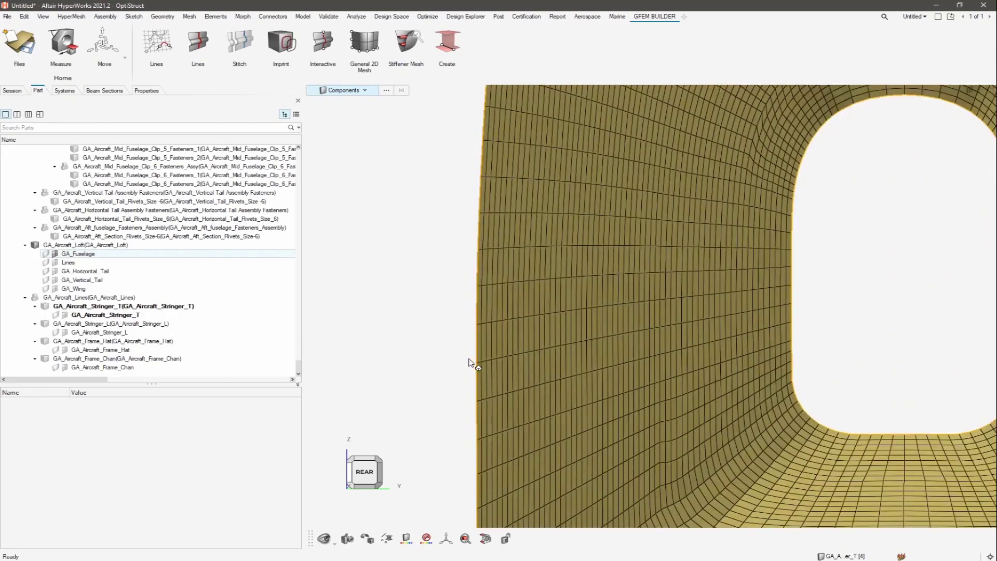
scroll(469, 364, "up", 2)
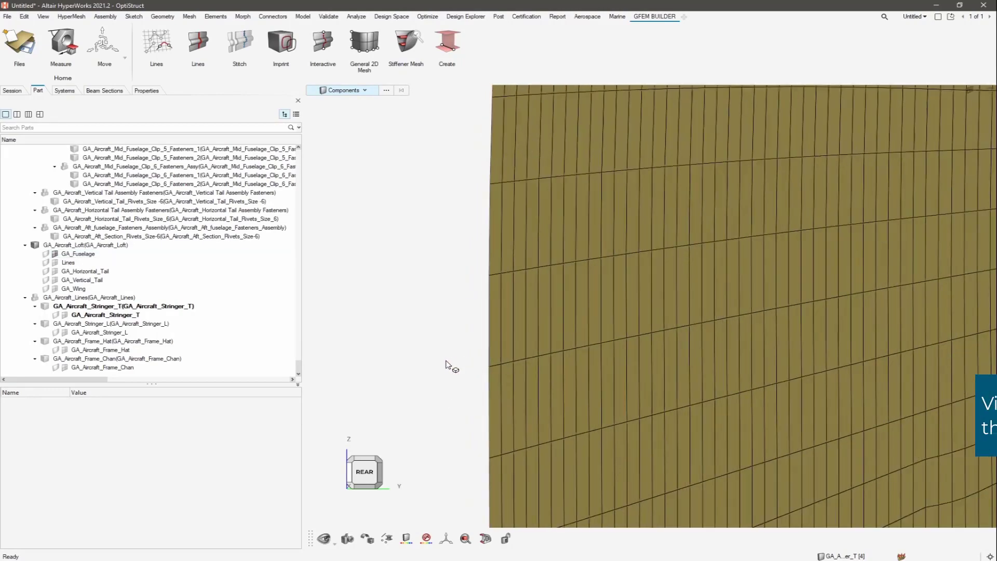
left_click(388, 539)
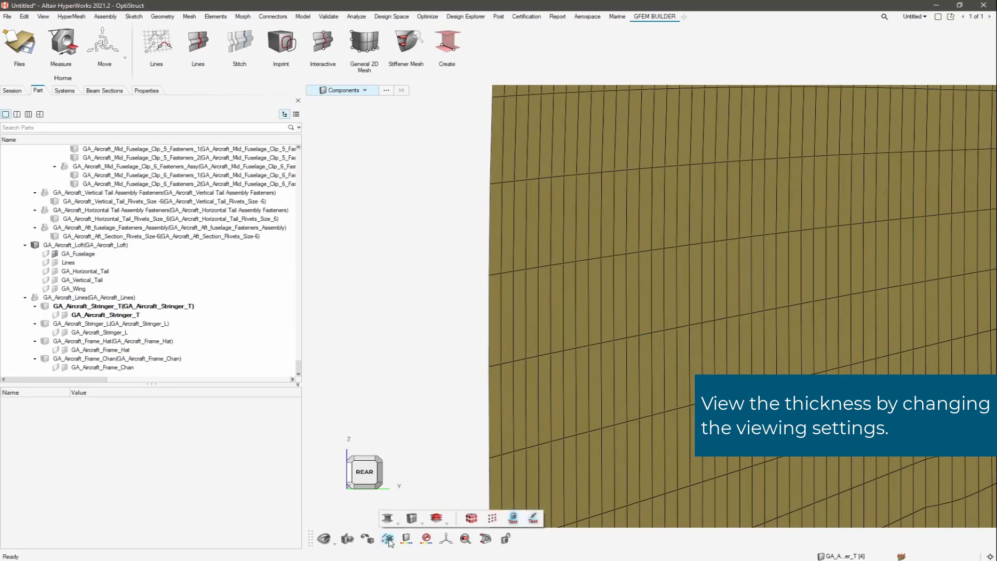
left_click(412, 520)
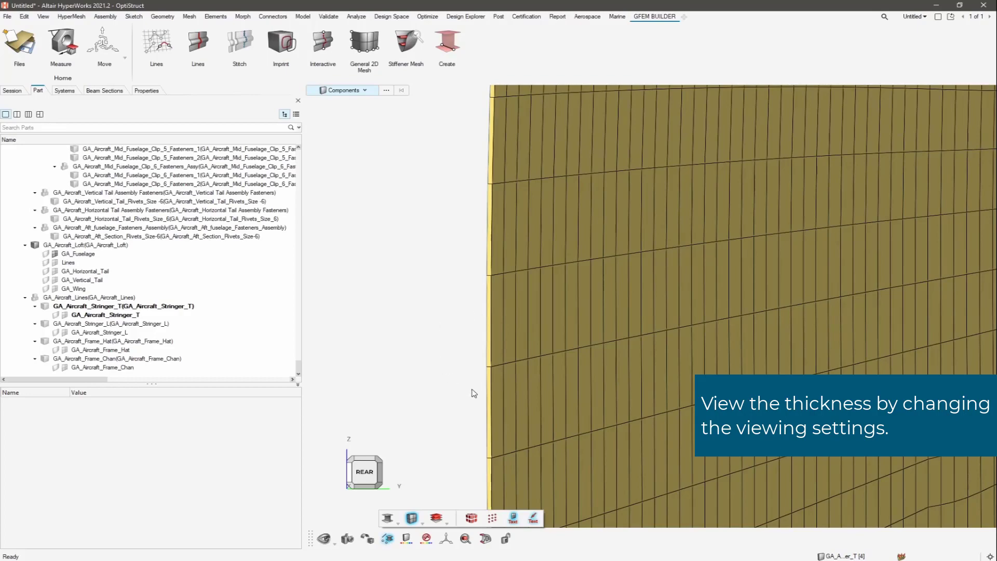
left_click(412, 519)
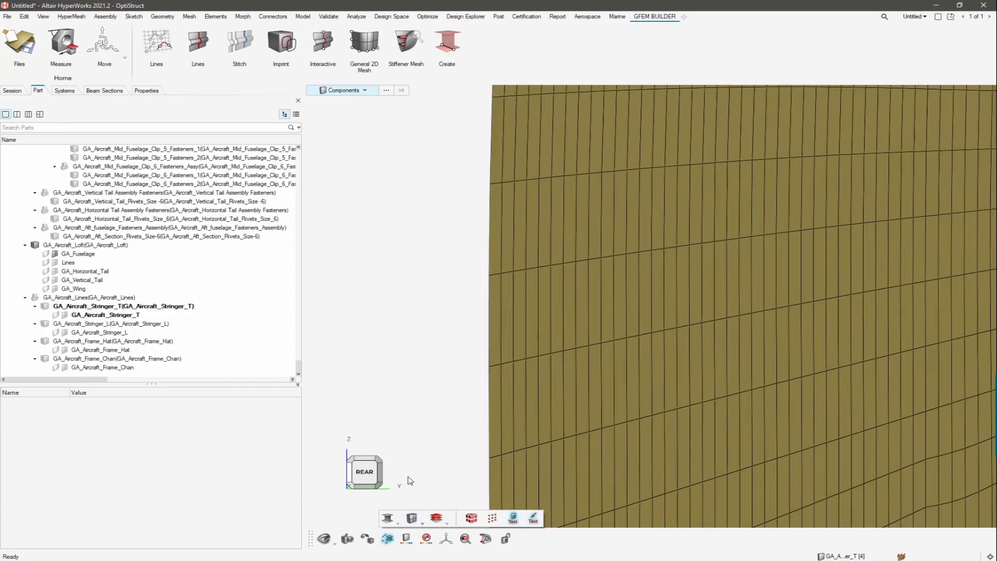
left_click(364, 471)
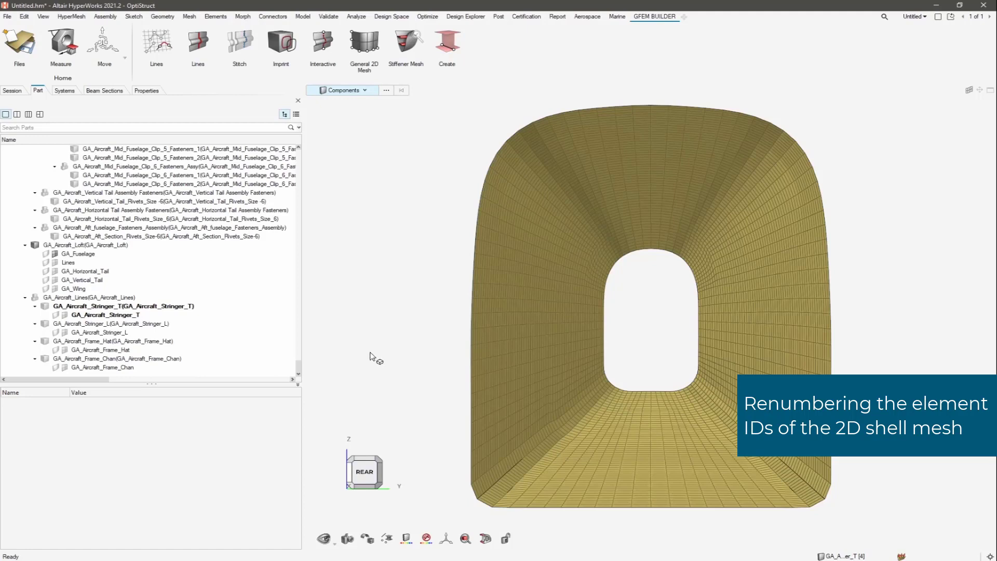
Start Spatial Renumber with the Adjacent Renumbering method and set the entity type to Elements
left_click(100, 17)
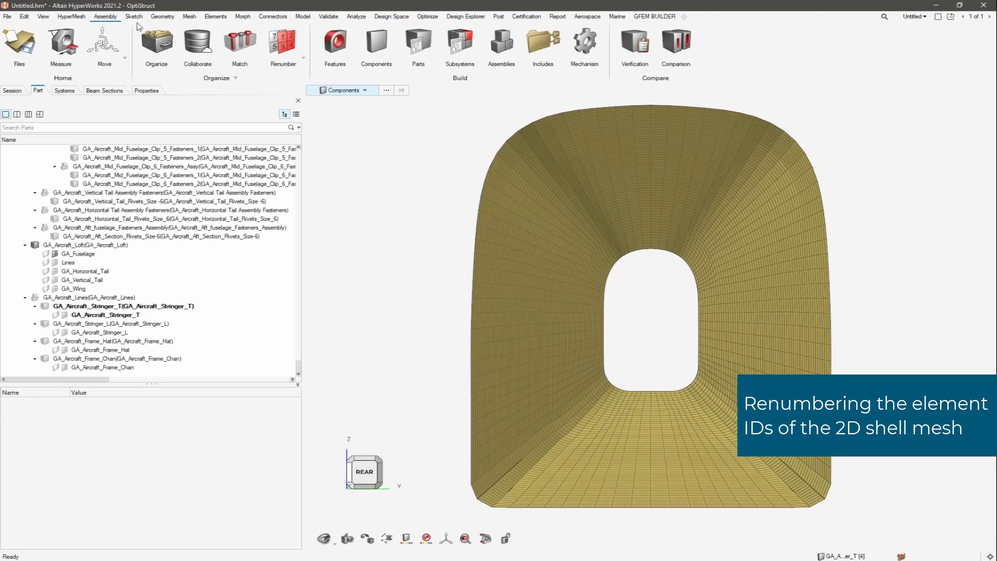
left_click(303, 59)
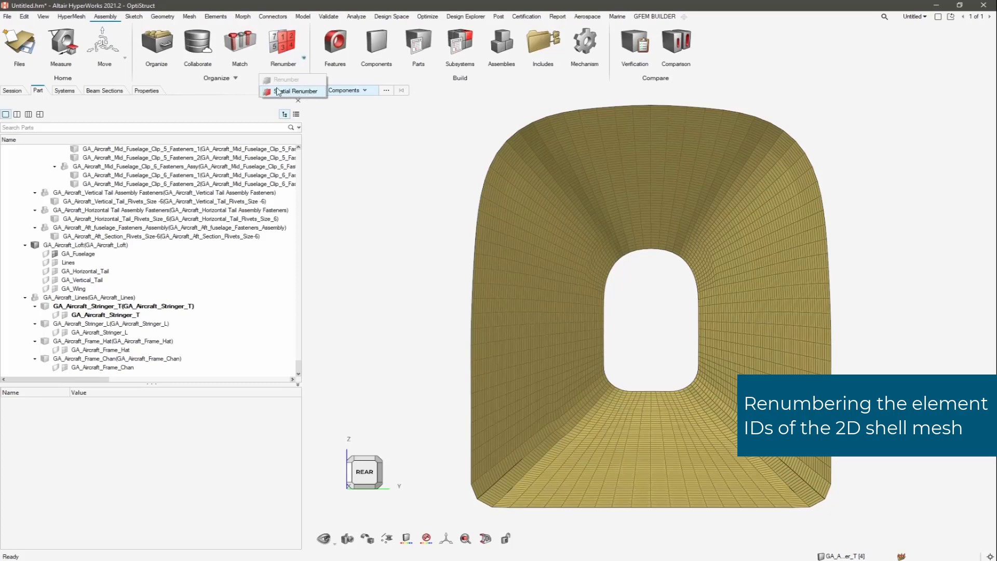
left_click(312, 92)
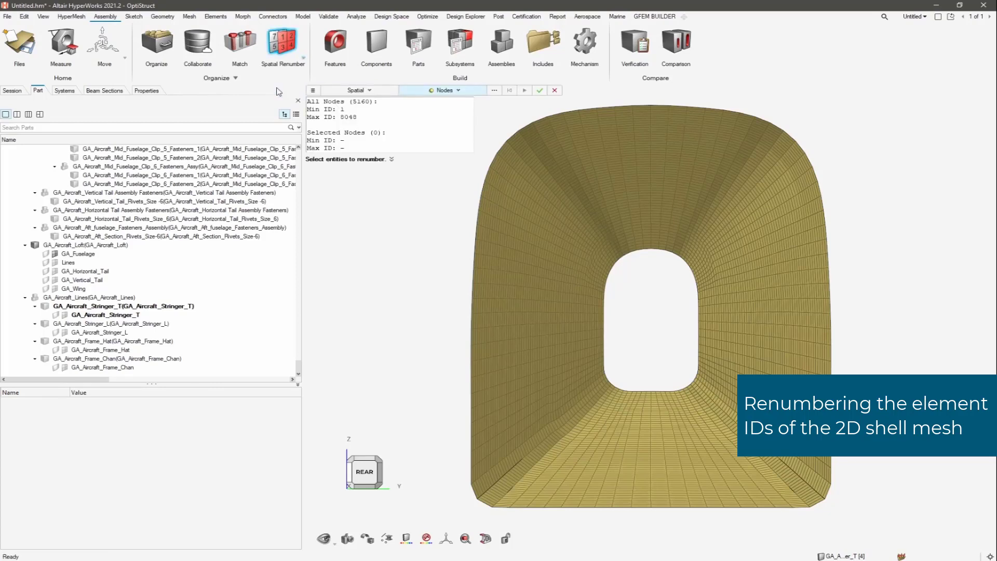
left_click(349, 90)
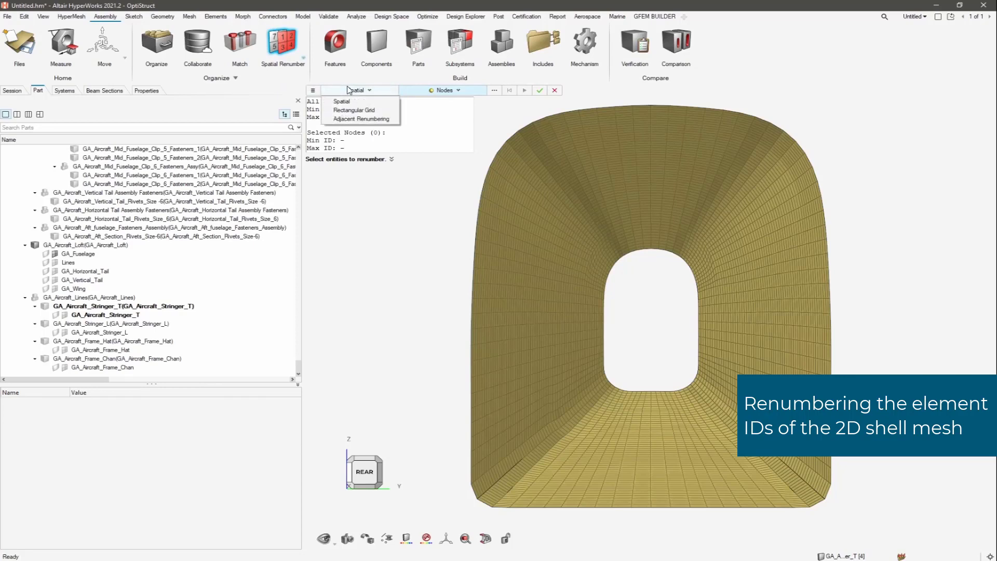
left_click(354, 120)
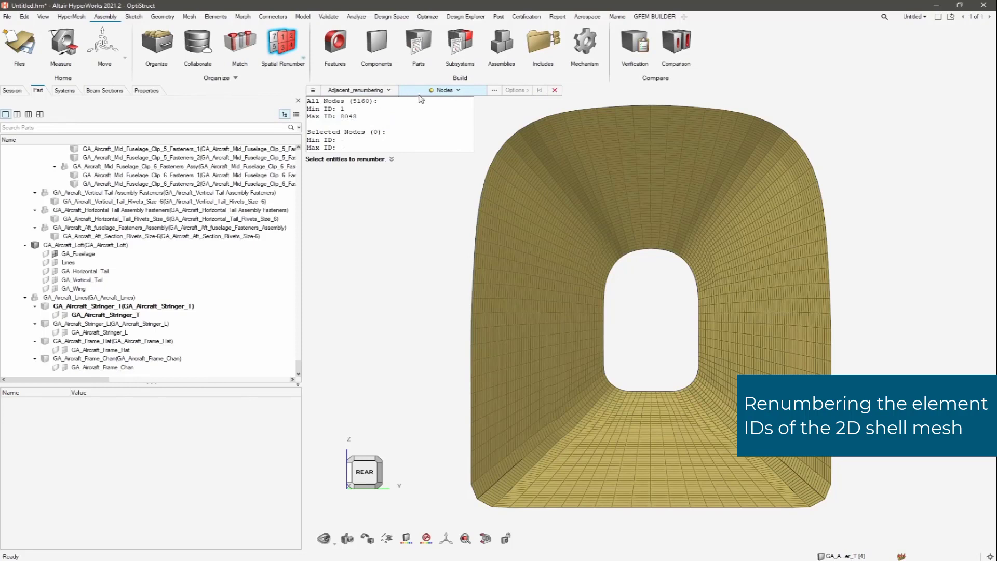
left_click(439, 90)
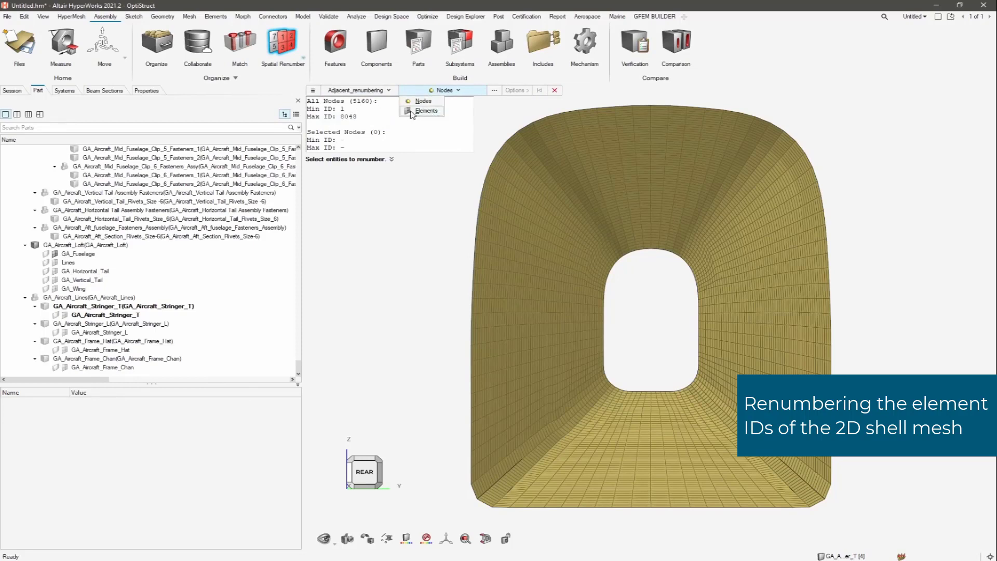
left_click(423, 111)
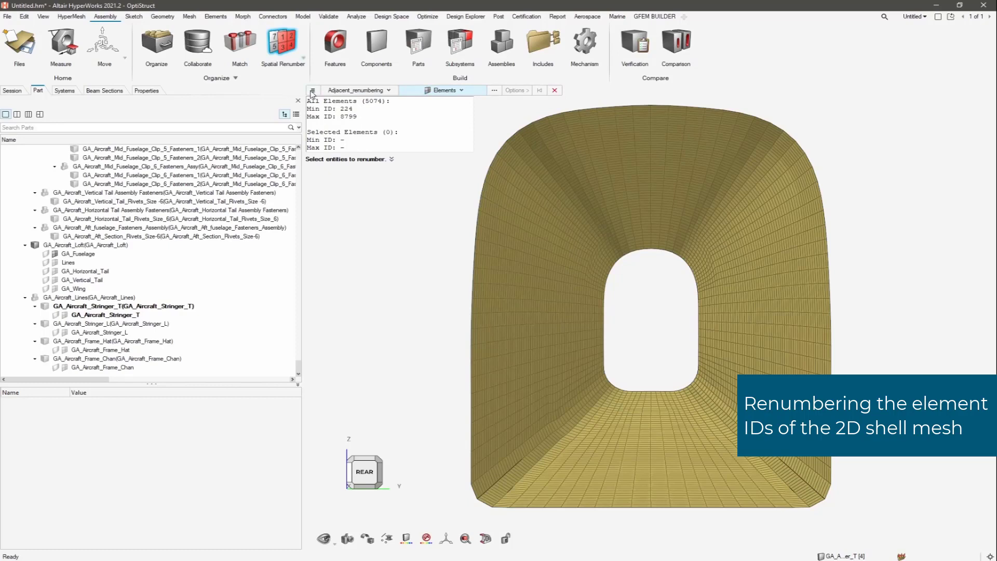
Select all fuselage shell elements for renumbering and pick element 1380 on the floor's rear edge as the start element
left_click(313, 92)
left_click_drag(862, 91, 444, 533)
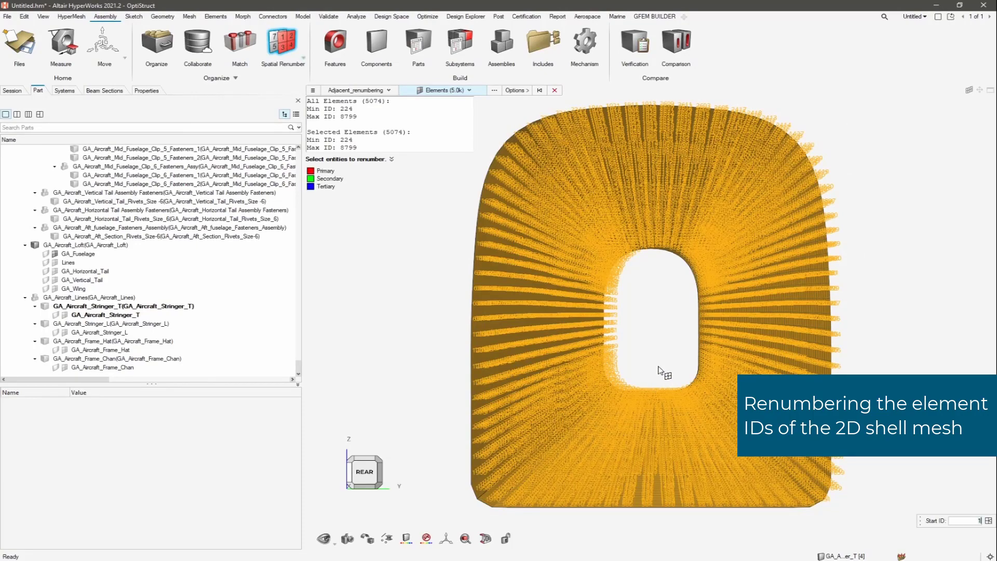
scroll(657, 370, "up", 5)
right_click_drag(655, 366, 652, 60)
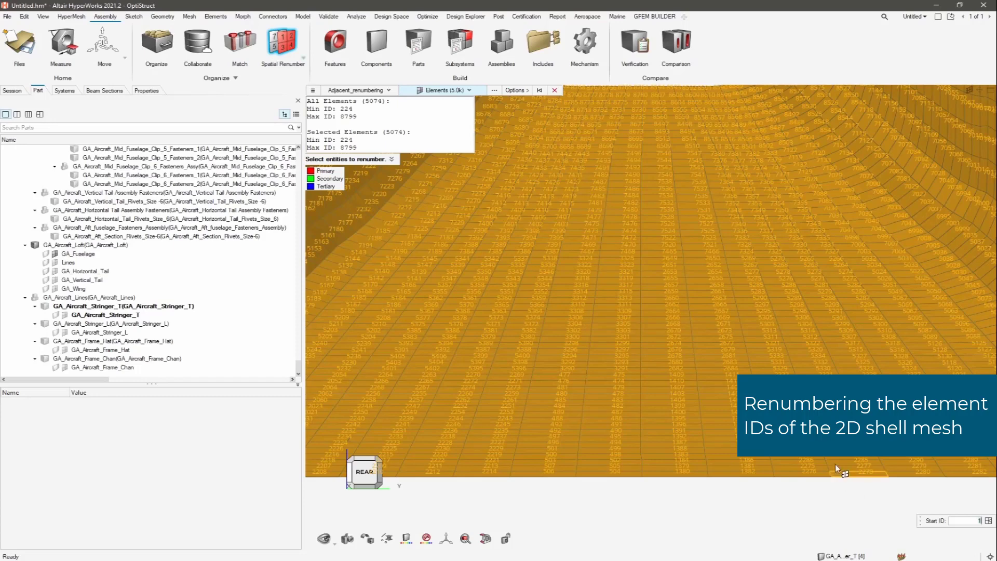
left_click(517, 90)
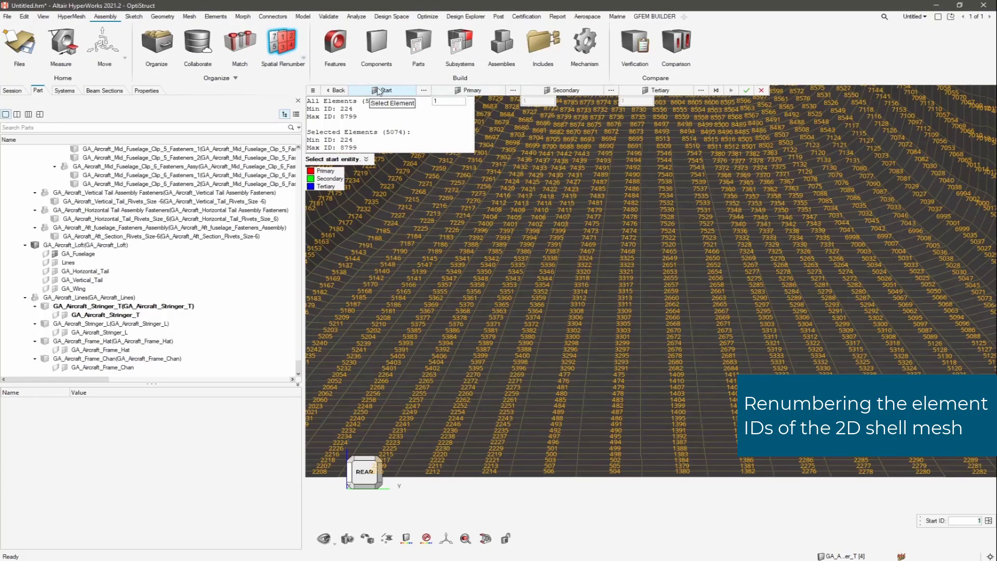
left_click(684, 473)
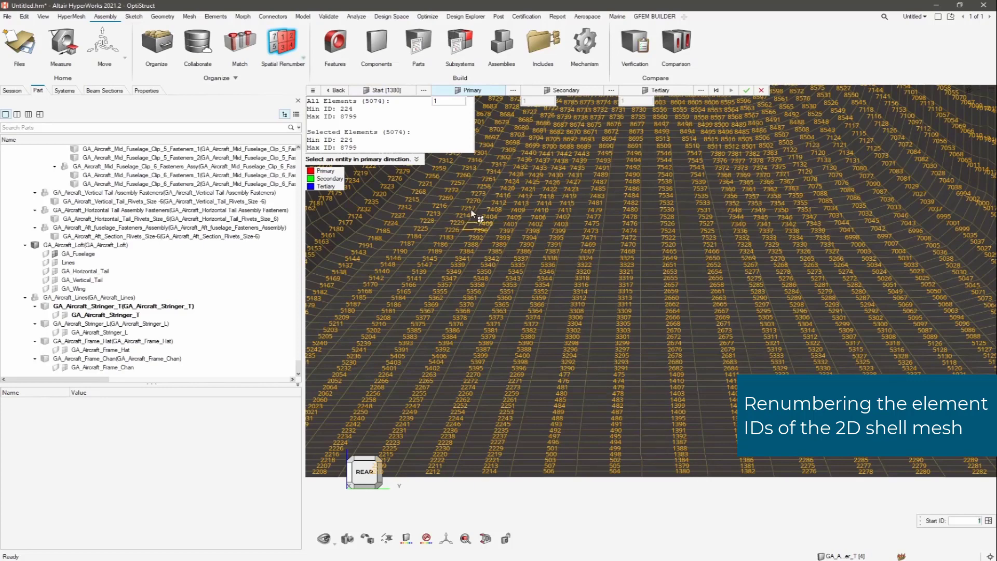
Set the primary renumbering direction towards element 1379 and the secondary direction towards element 1382 on the floor's rear edge
mouse_move(393, 94)
left_click(686, 470)
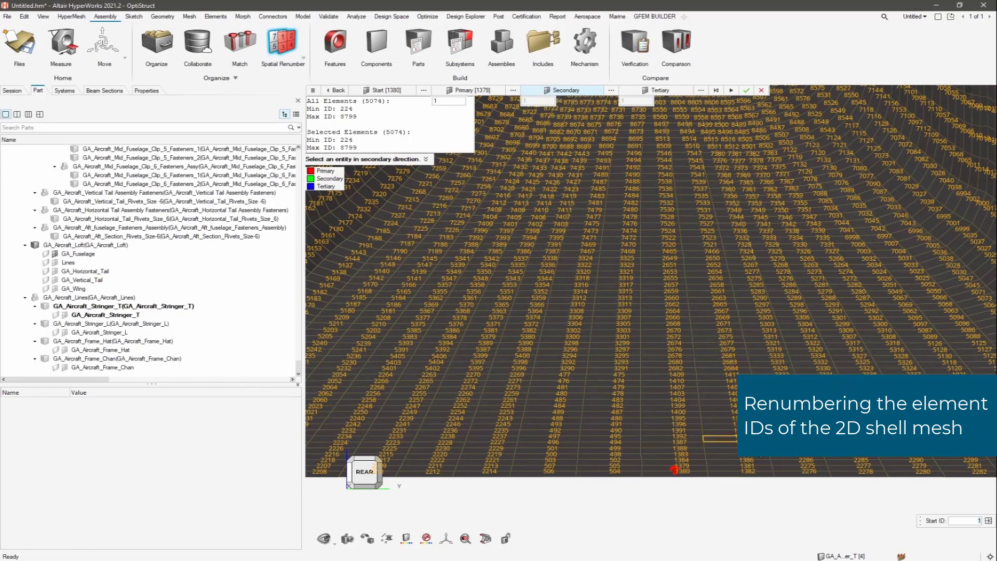
left_click(753, 473)
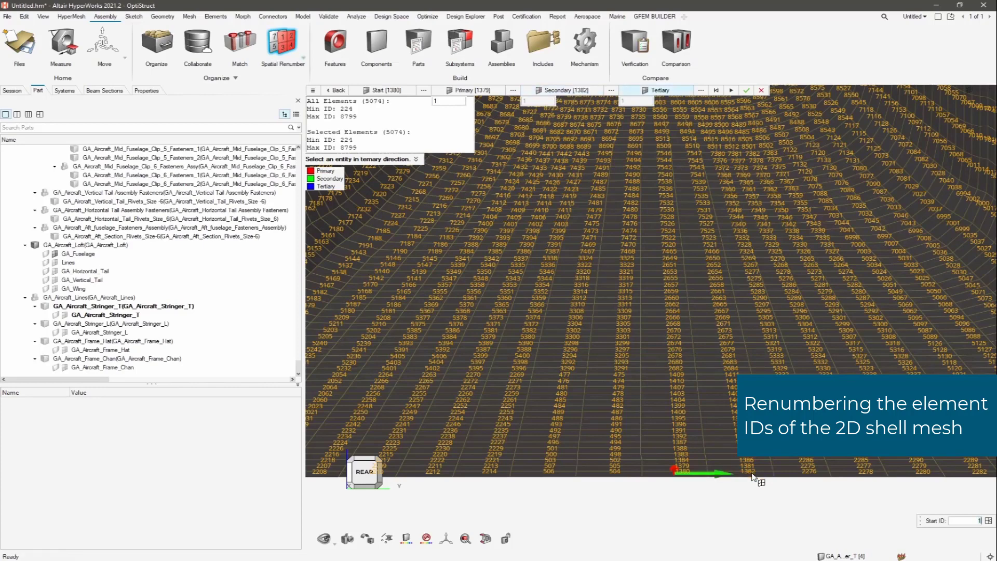
Set the secondary direction's ID increment to 100 and renumber the selected fuselage elements
left_click(567, 92)
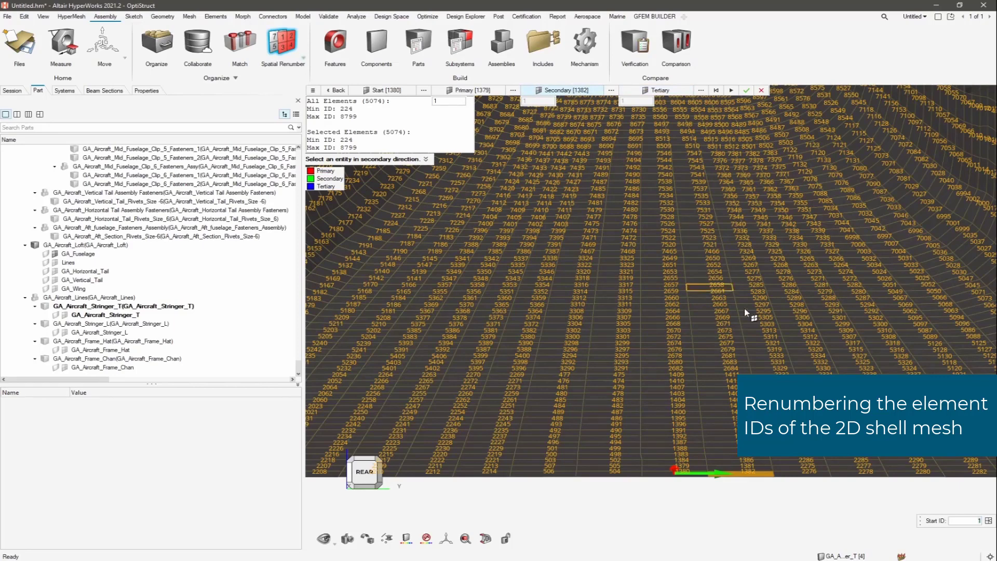
left_click(988, 520)
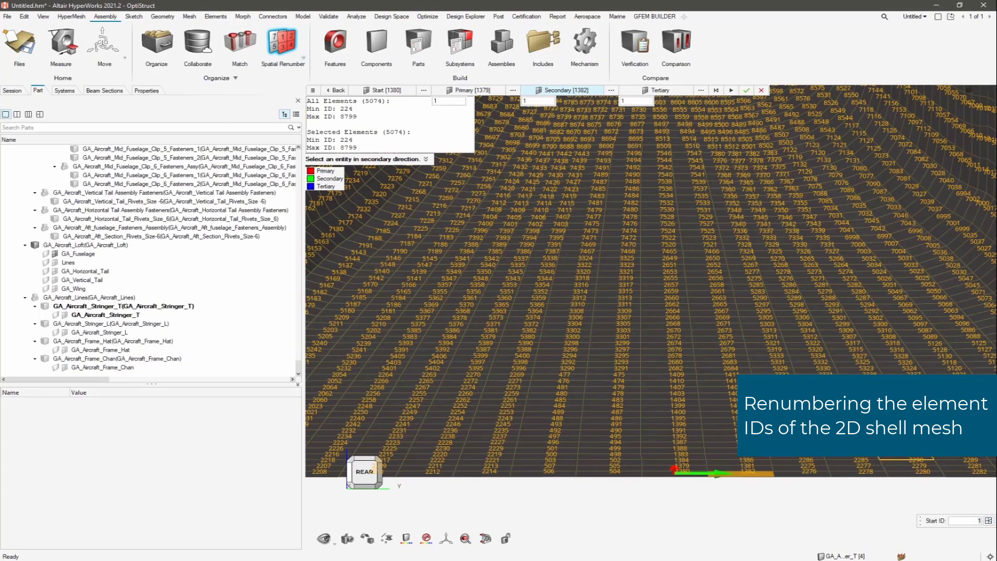
left_click(527, 101)
type("00")
left_click(733, 91)
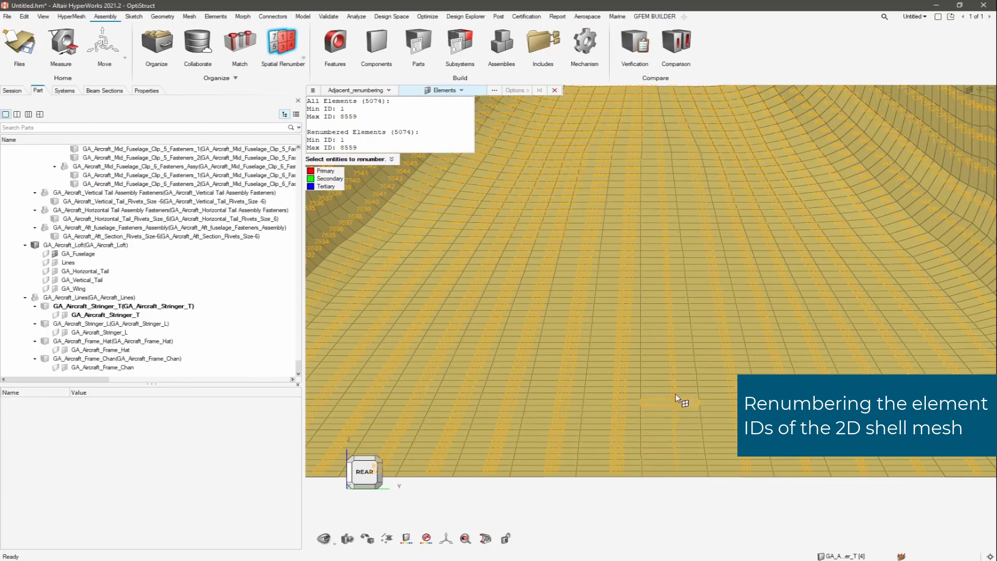
Examine the renumbered element IDs along the fuselage floor and in the full rear view, and leave Spatial Renumber for the GFEM Builder tools
right_click_drag(667, 159, 669, 217)
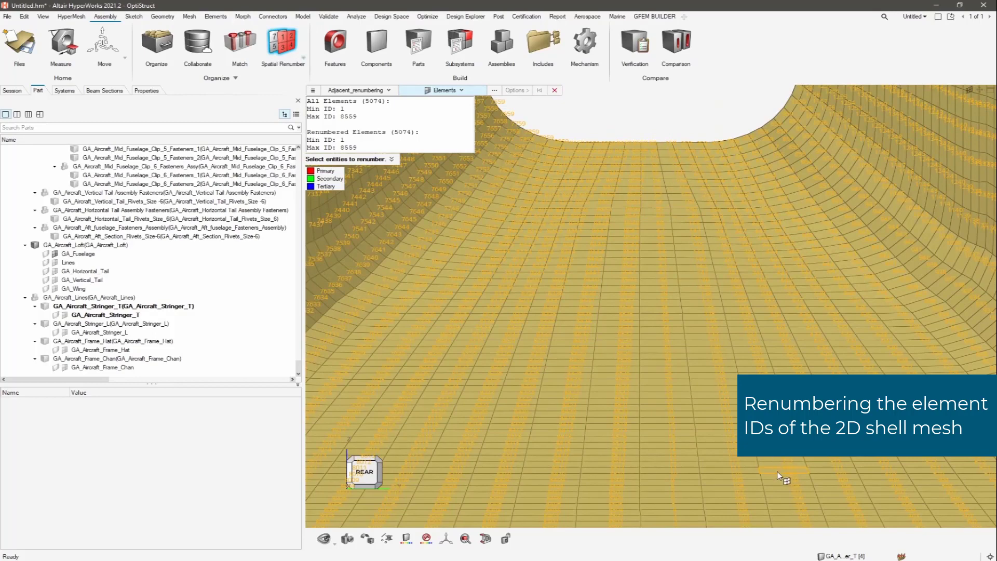
right_click_drag(778, 472, 745, 349)
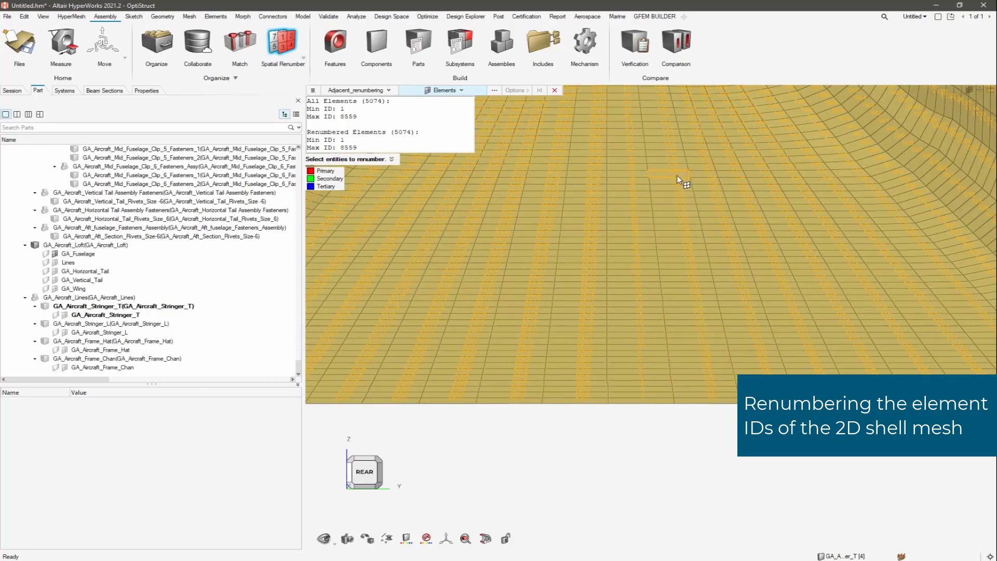
right_click_drag(677, 175, 697, 296)
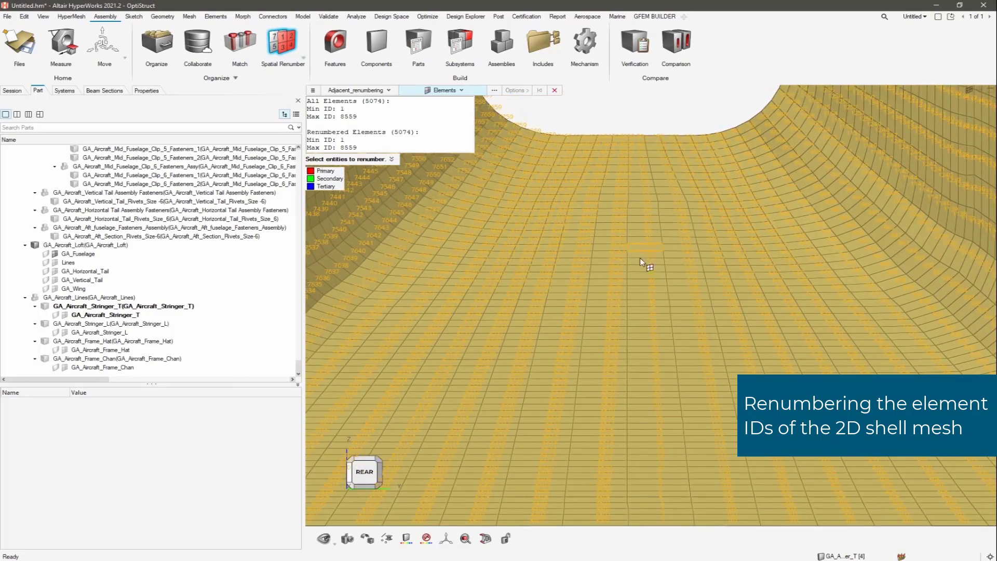
mouse_move(359, 473)
left_click(364, 474)
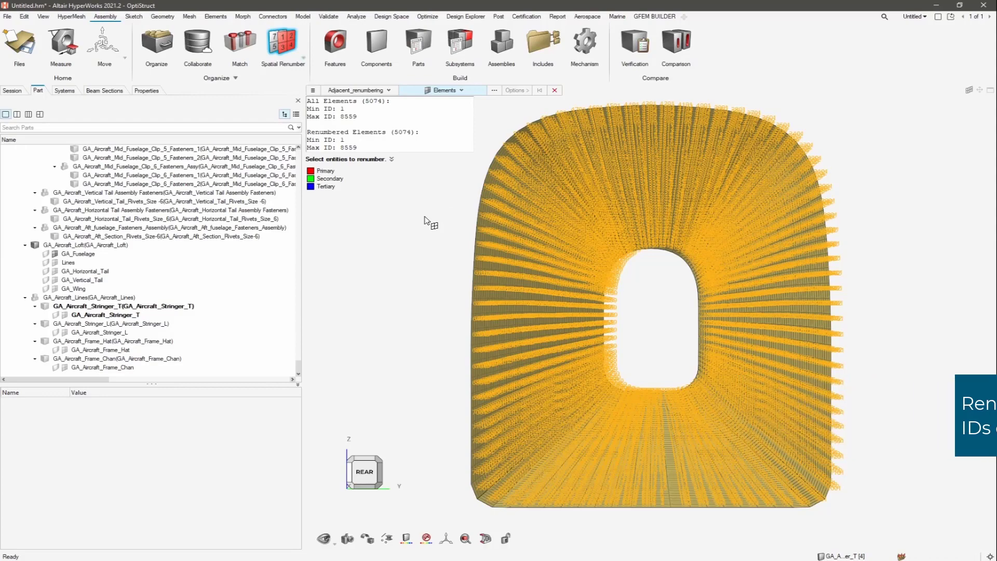
key("Escape")
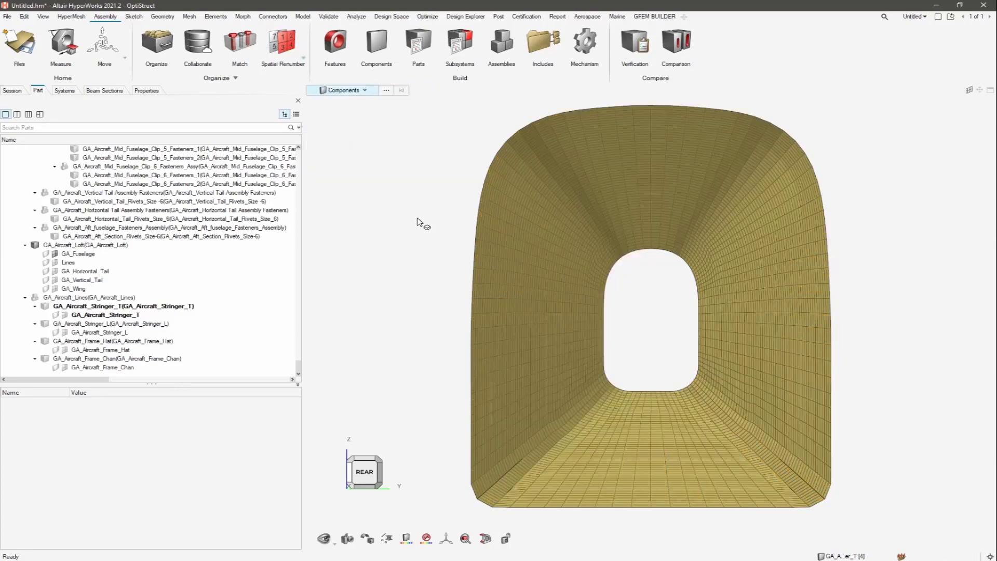
left_click(668, 17)
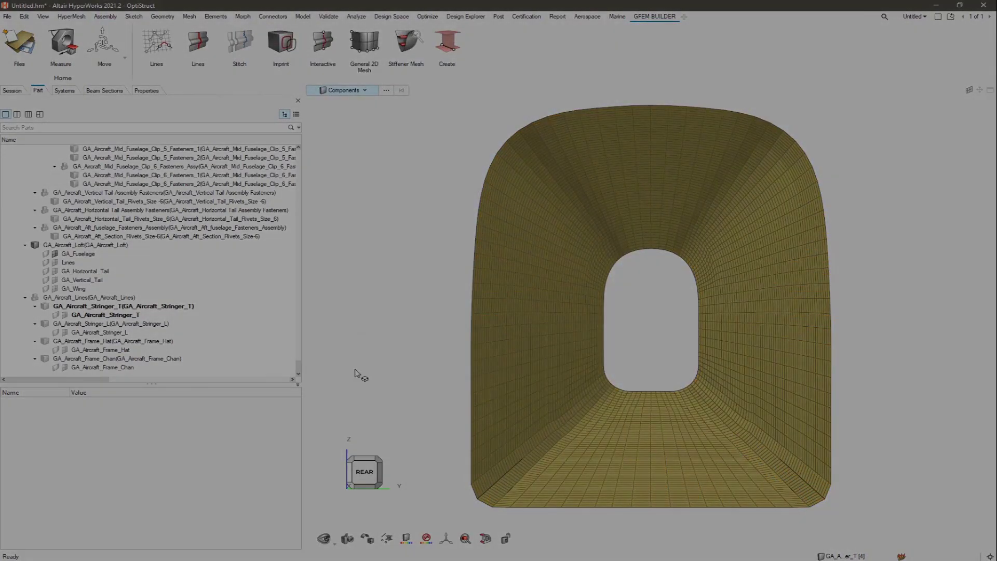